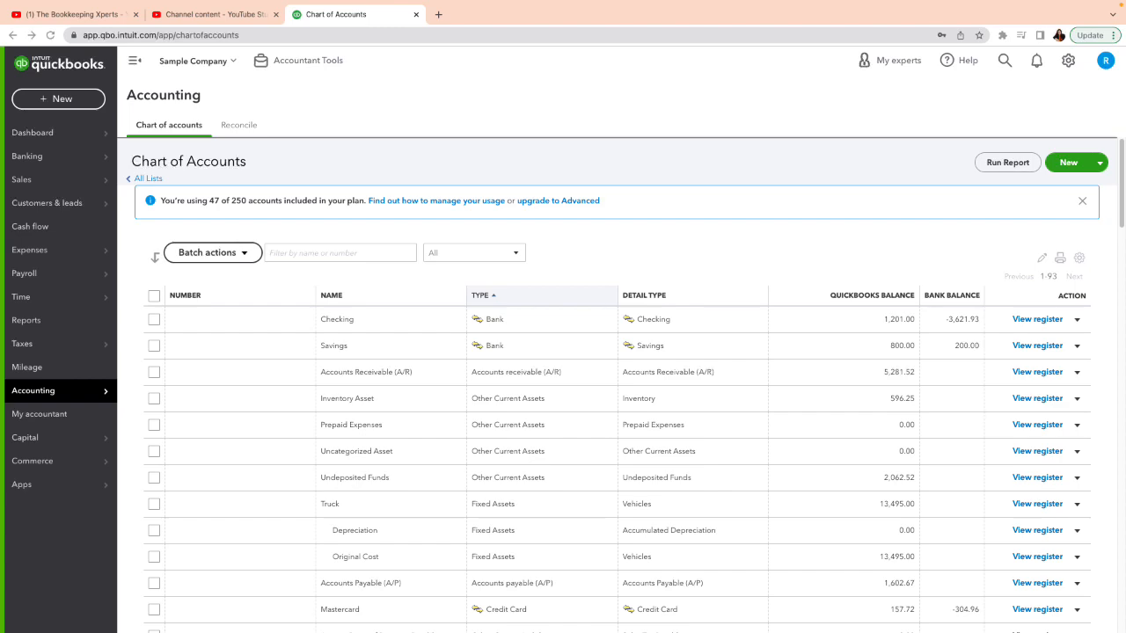
# Open the Chart of accounts options in the advanced company settings to view the account-number settings, and close the settings
pyautogui.click(1069, 61)
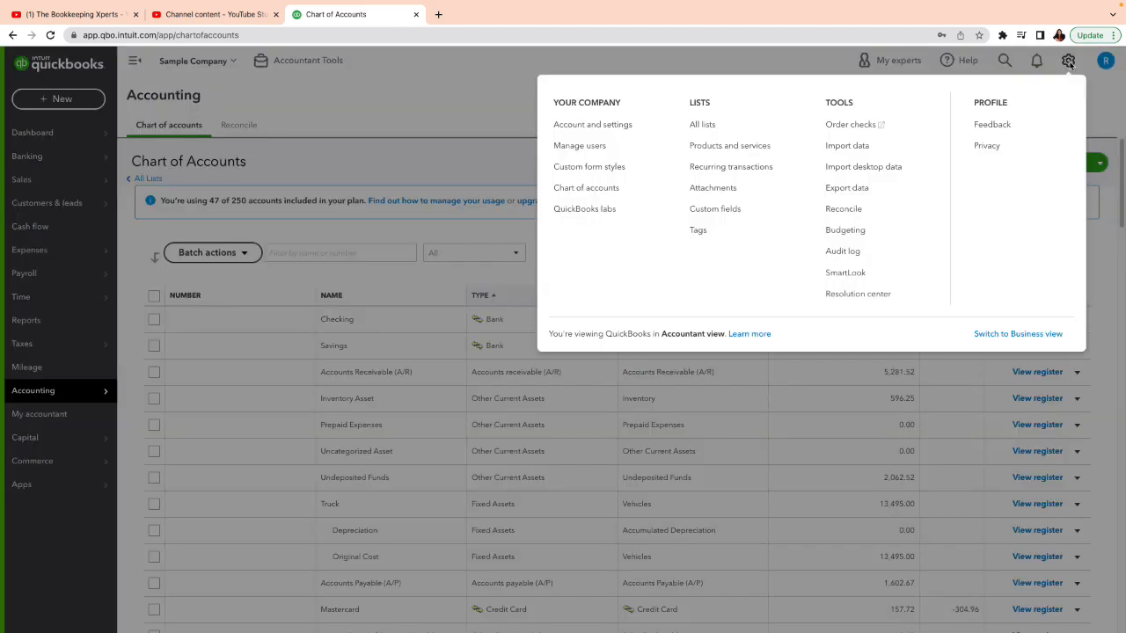
pyautogui.click(594, 131)
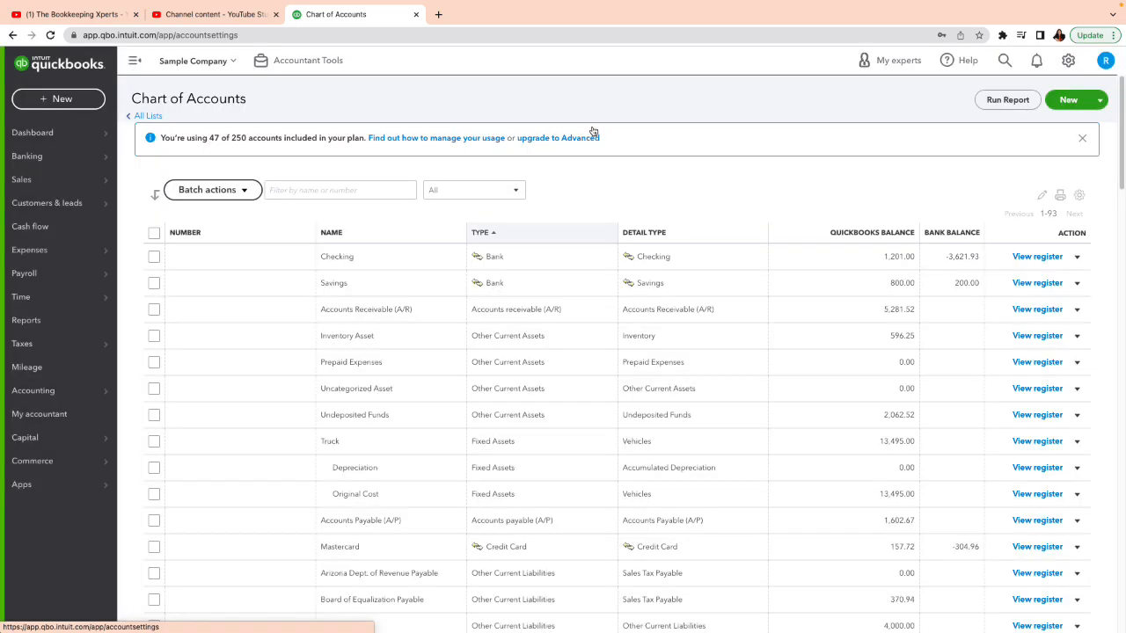
pyautogui.click(44, 245)
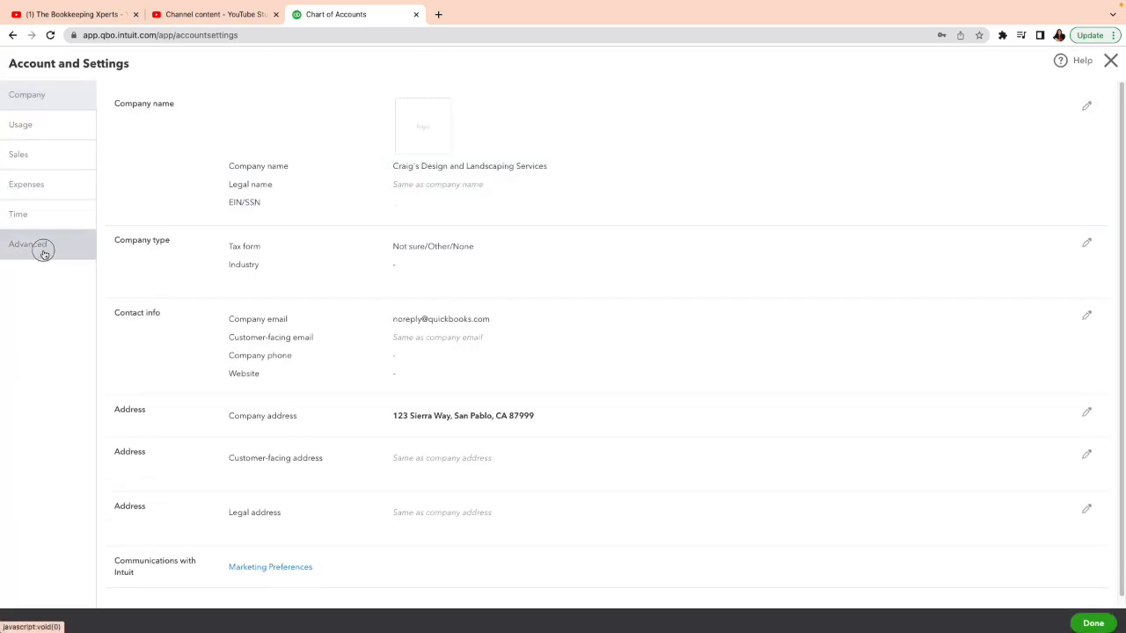
pyautogui.click(1088, 235)
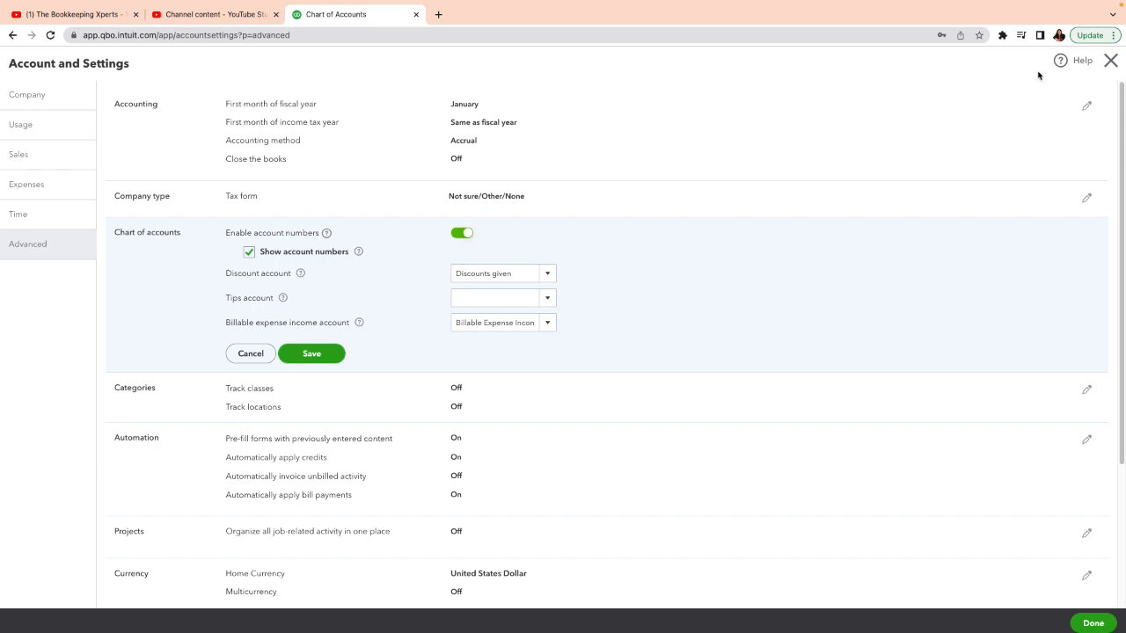
pyautogui.click(1111, 61)
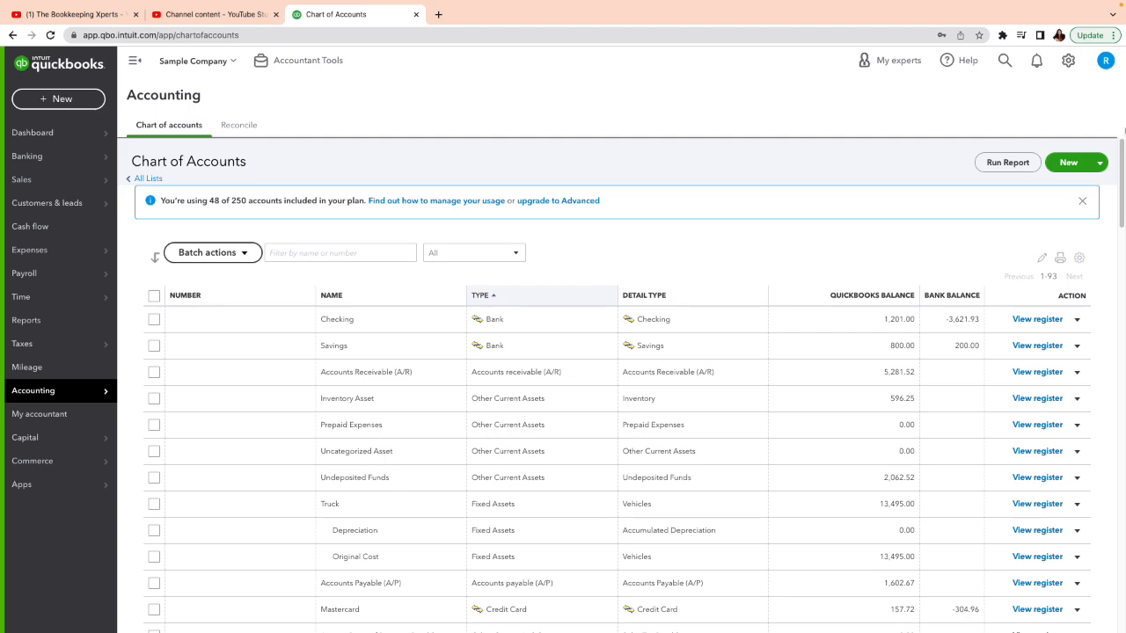
# Start a new liability account saved under Other Current Liabilities with Loan Payable as its tax form section
pyautogui.click(1063, 165)
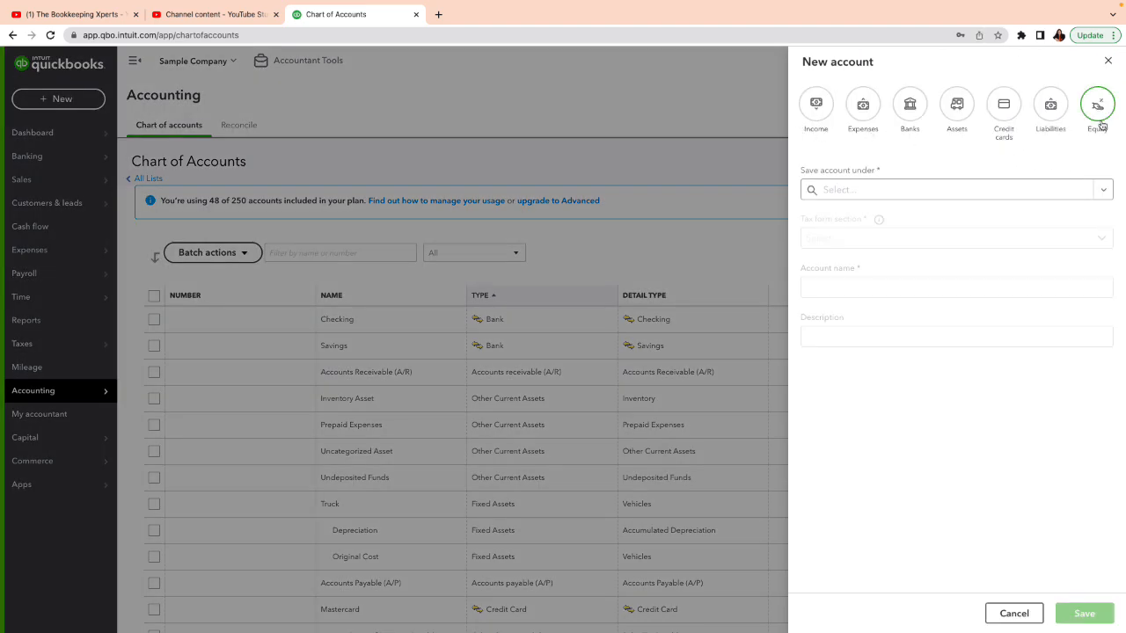
pyautogui.click(1047, 117)
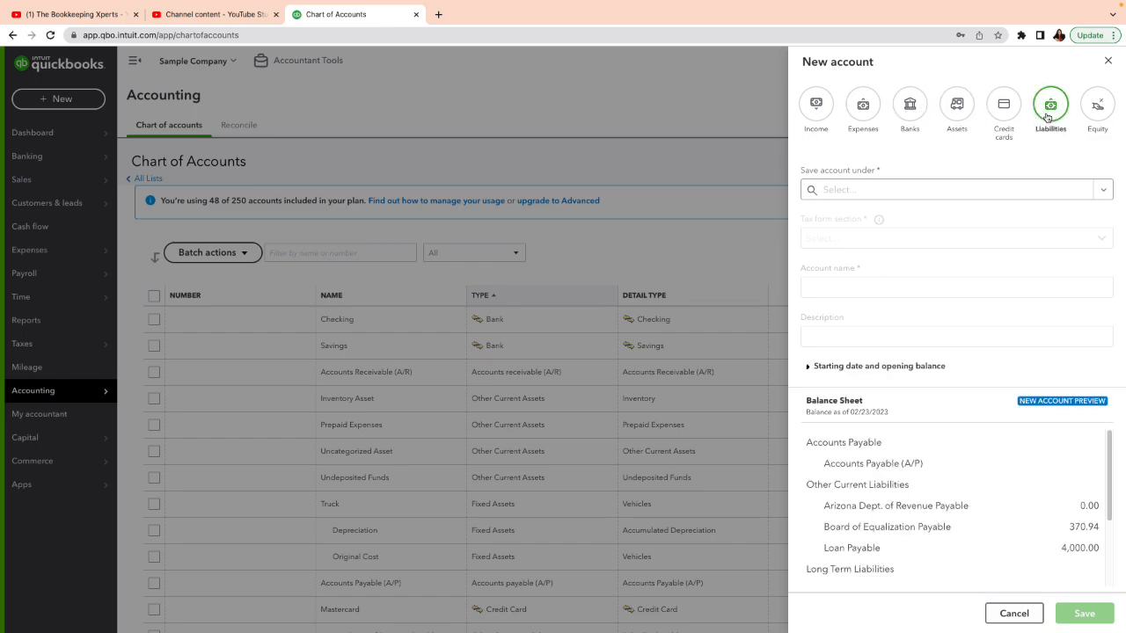
pyautogui.click(1100, 189)
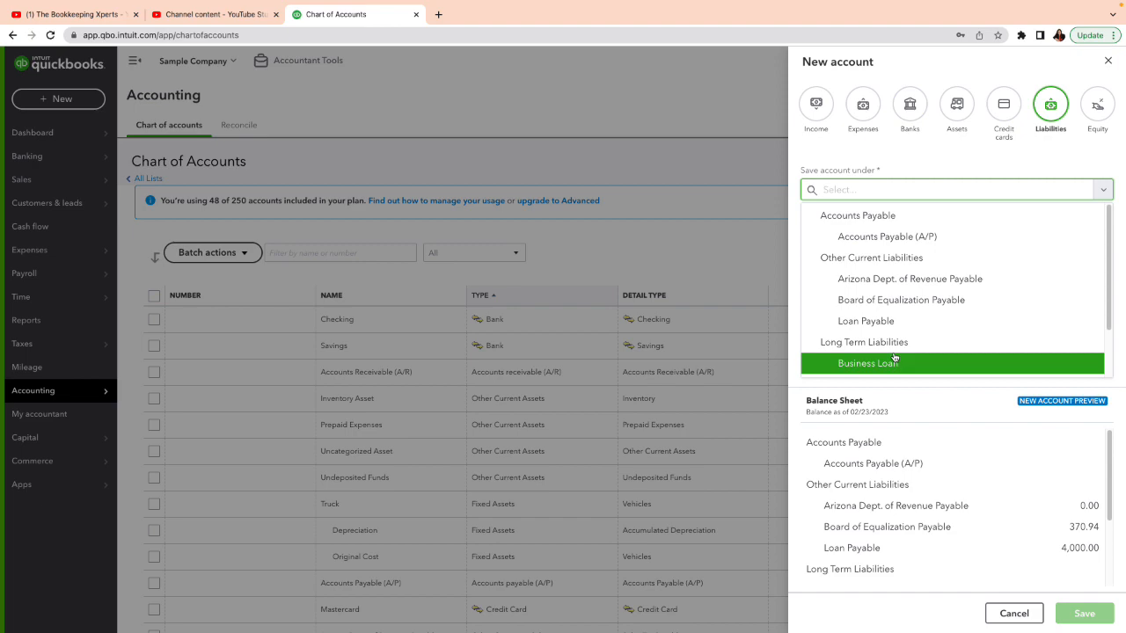
pyautogui.click(885, 257)
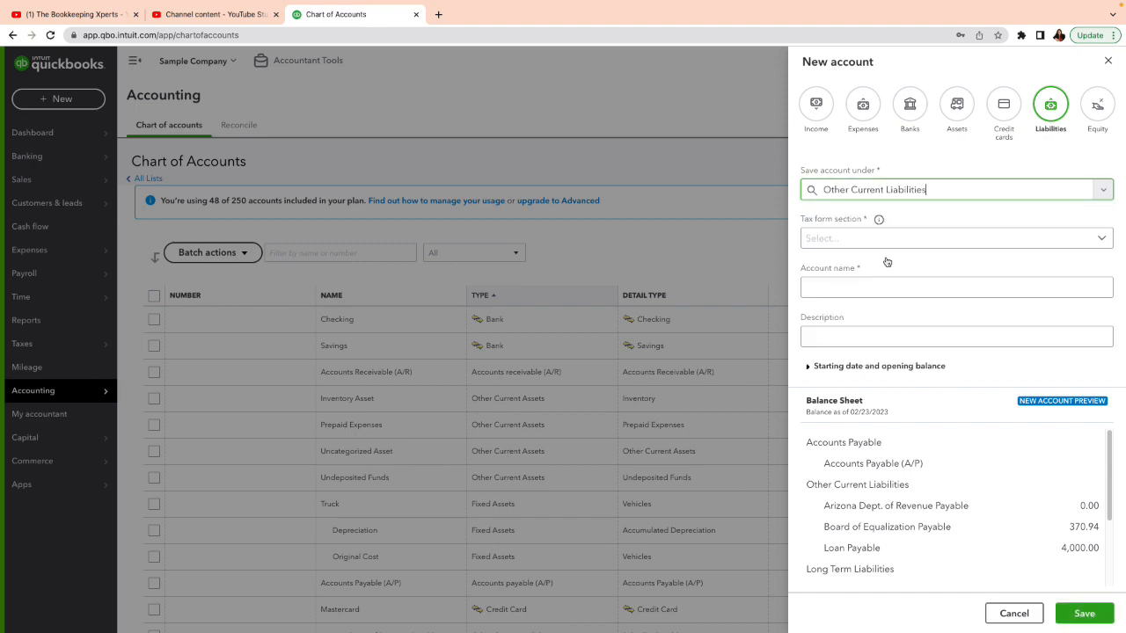
pyautogui.click(933, 238)
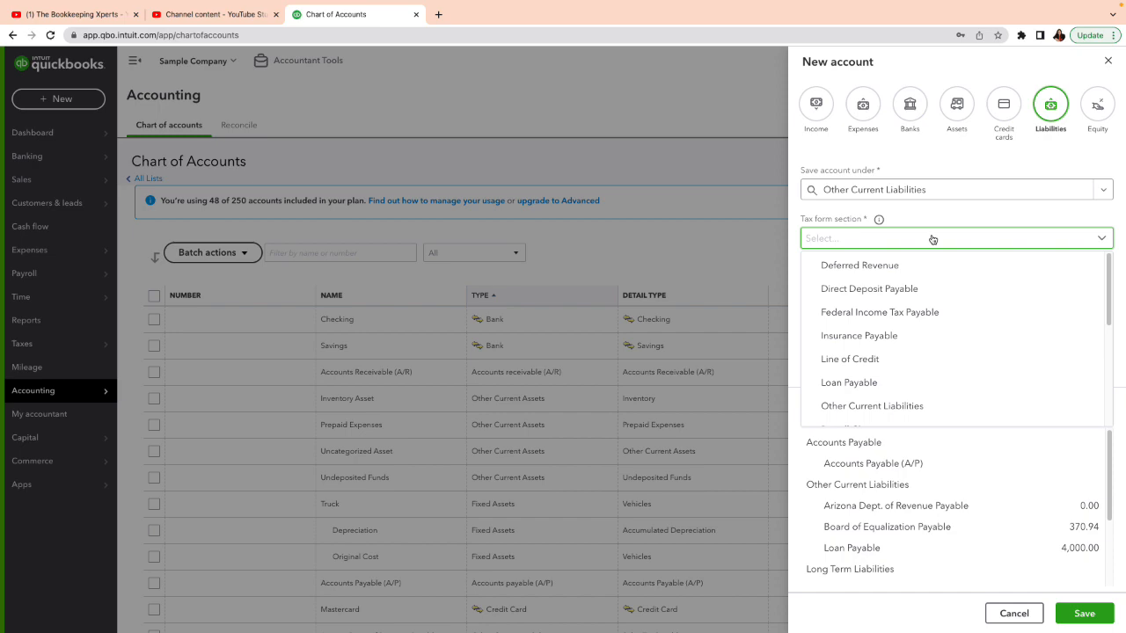
pyautogui.click(870, 382)
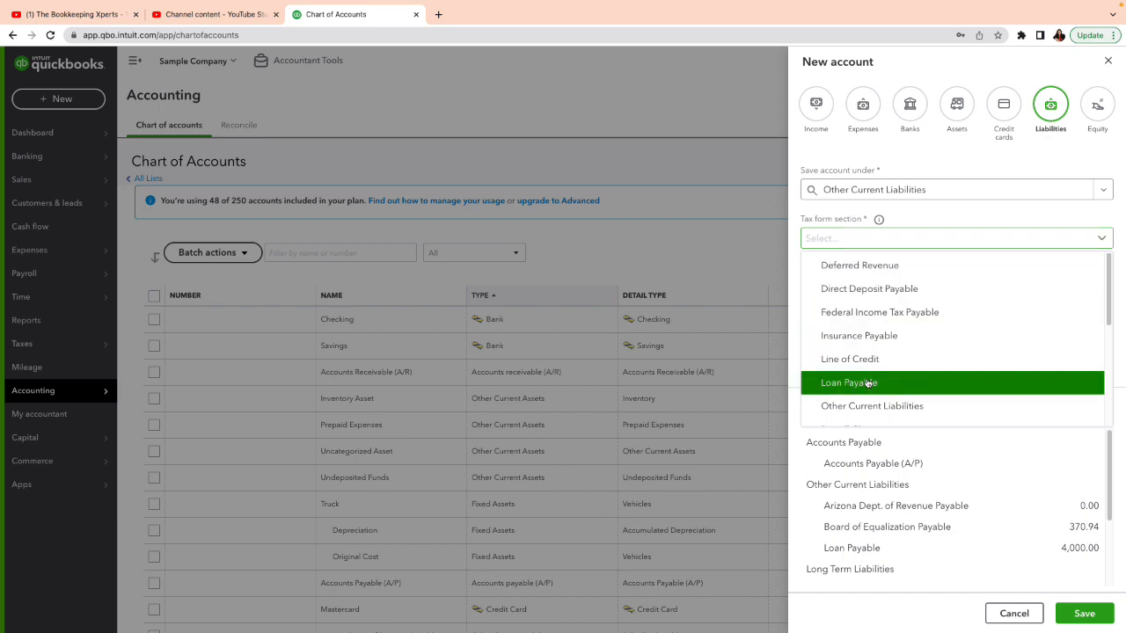
# Name the new liability account "Loan from Bank of my City" and save it
pyautogui.click(885, 286)
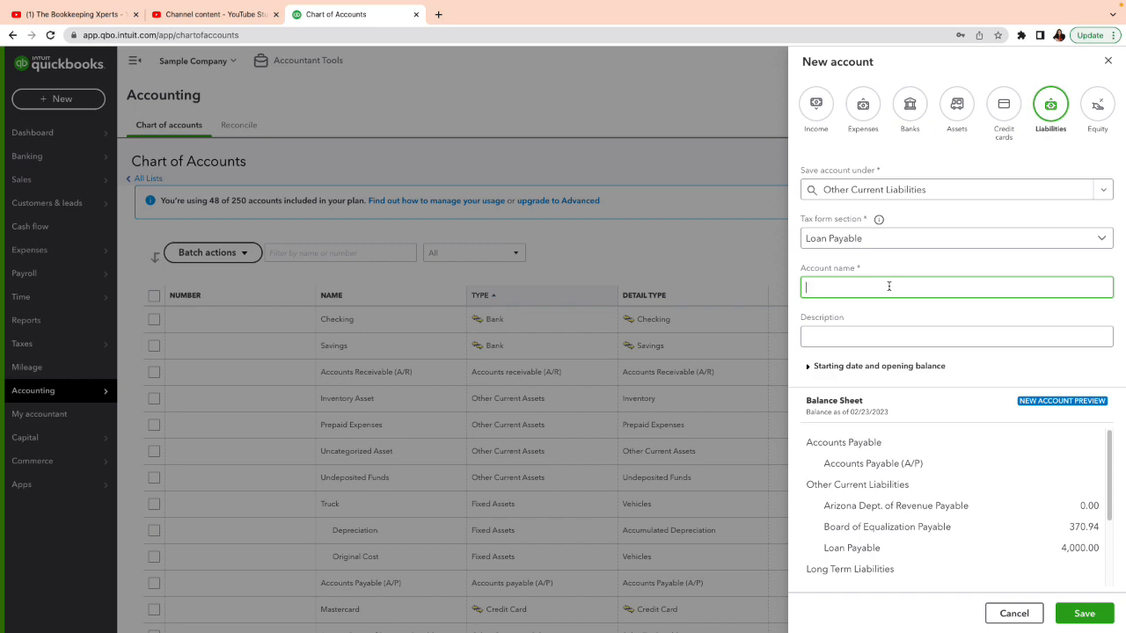
pyautogui.write('Lo')
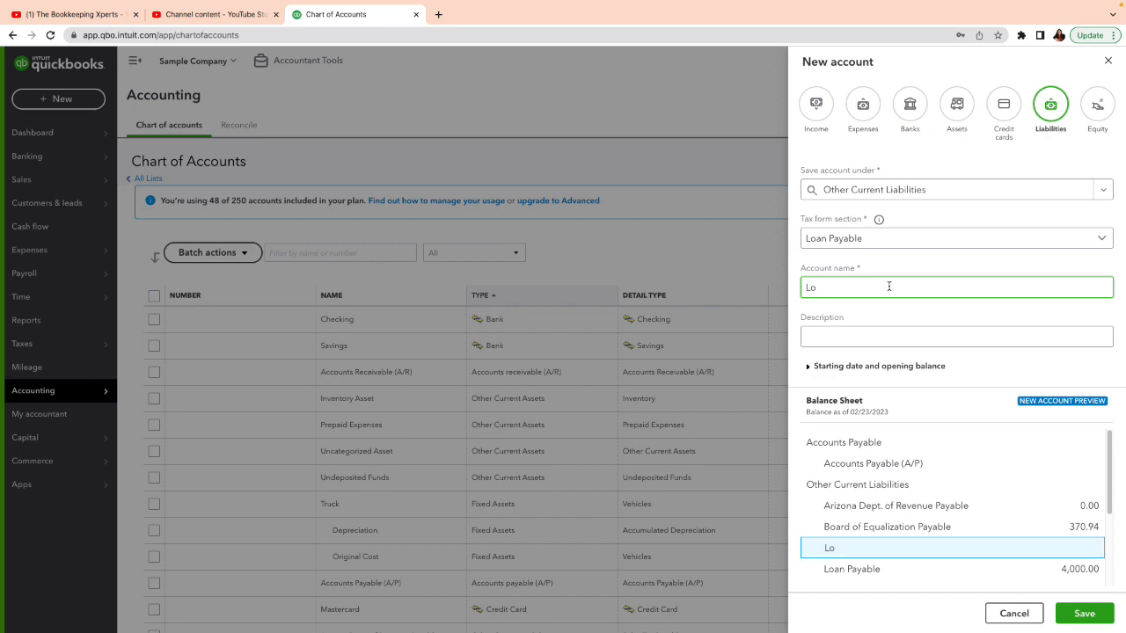
pyautogui.write('an from Bank of my Cit')
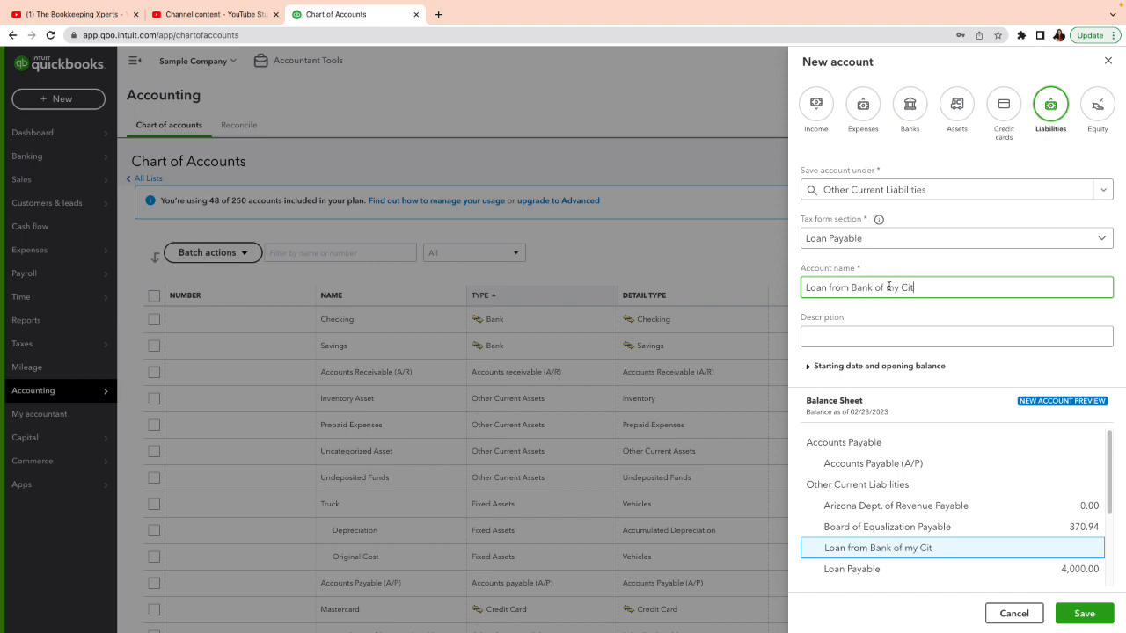
pyautogui.write('y')
pyautogui.click(1089, 620)
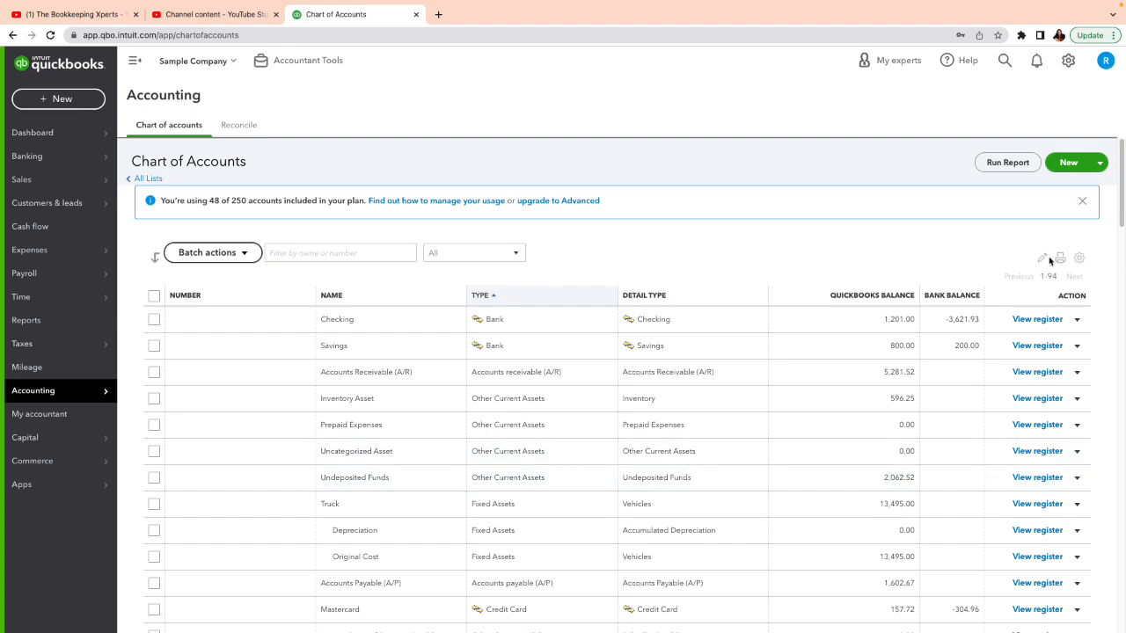
# View the Products and Services list under Sales and return to the Chart of Accounts
pyautogui.click(1066, 164)
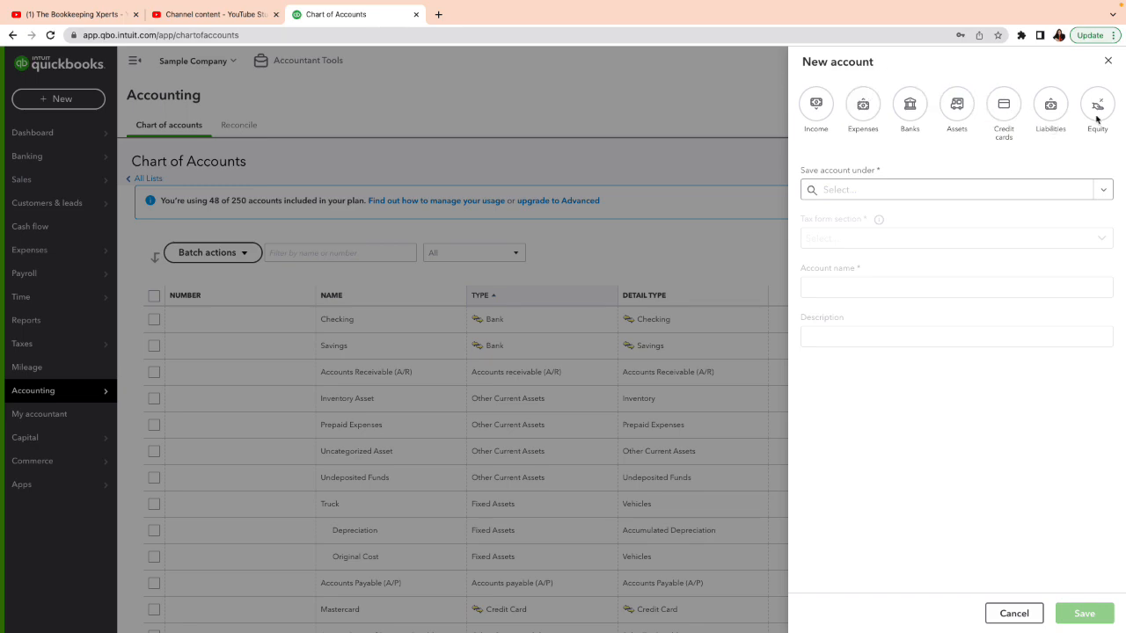
pyautogui.click(1106, 65)
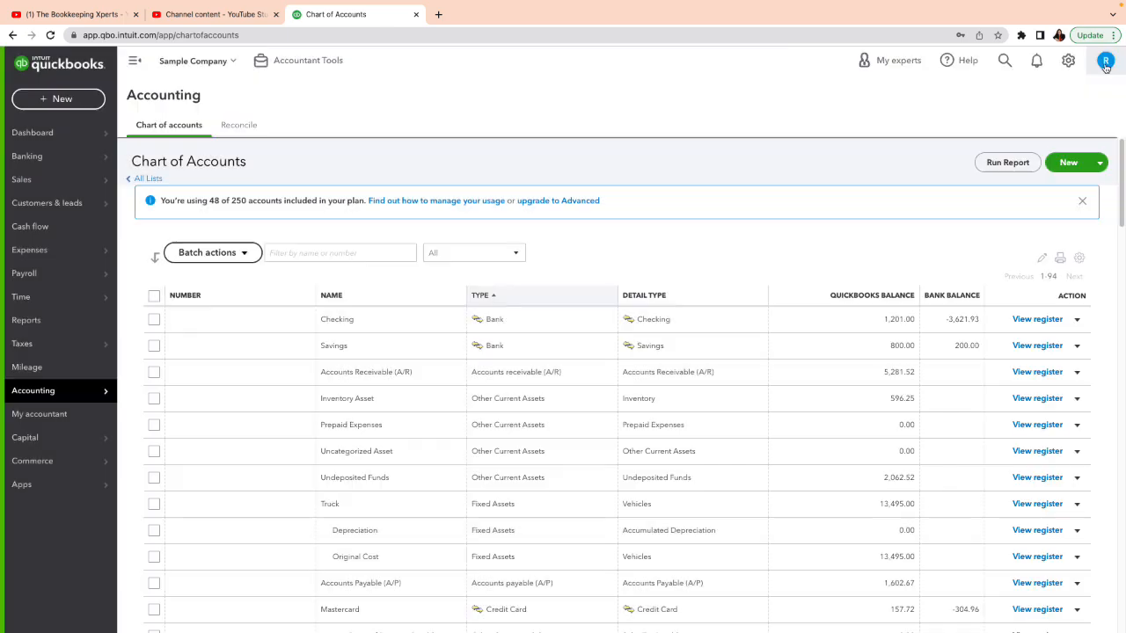
pyautogui.moveTo(39, 176)
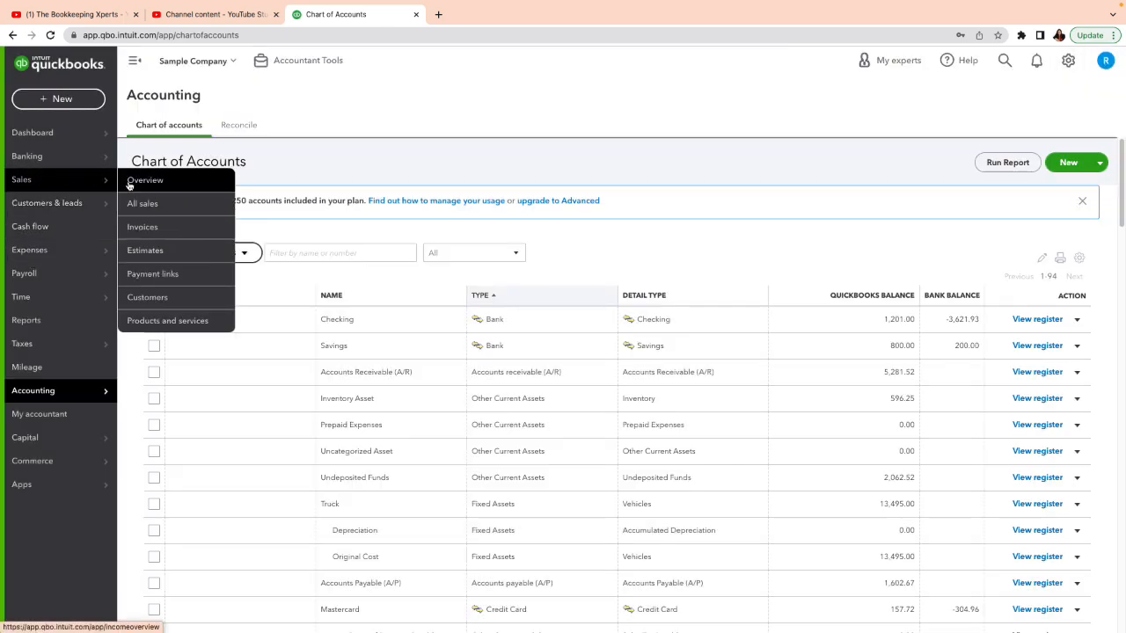
pyautogui.click(170, 322)
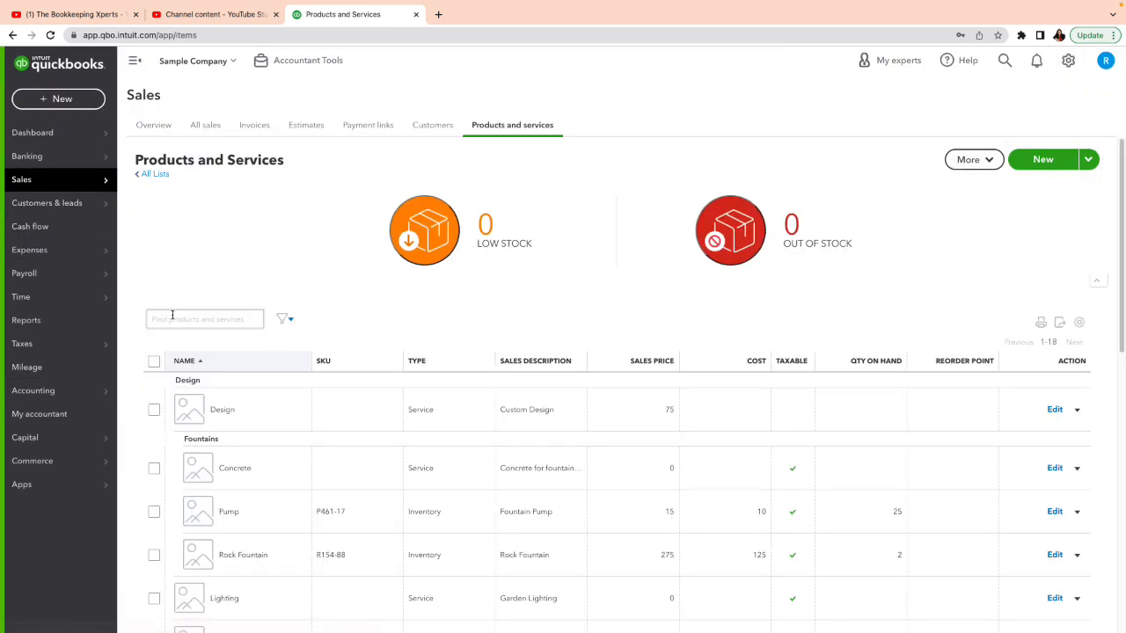
pyautogui.moveTo(74, 400)
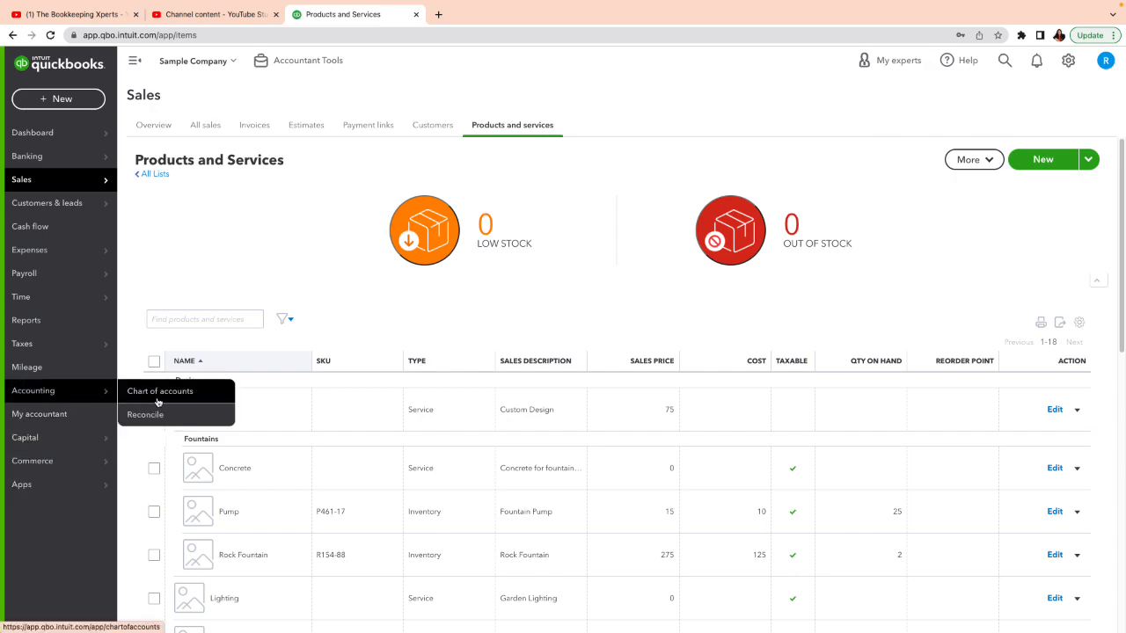
pyautogui.click(160, 398)
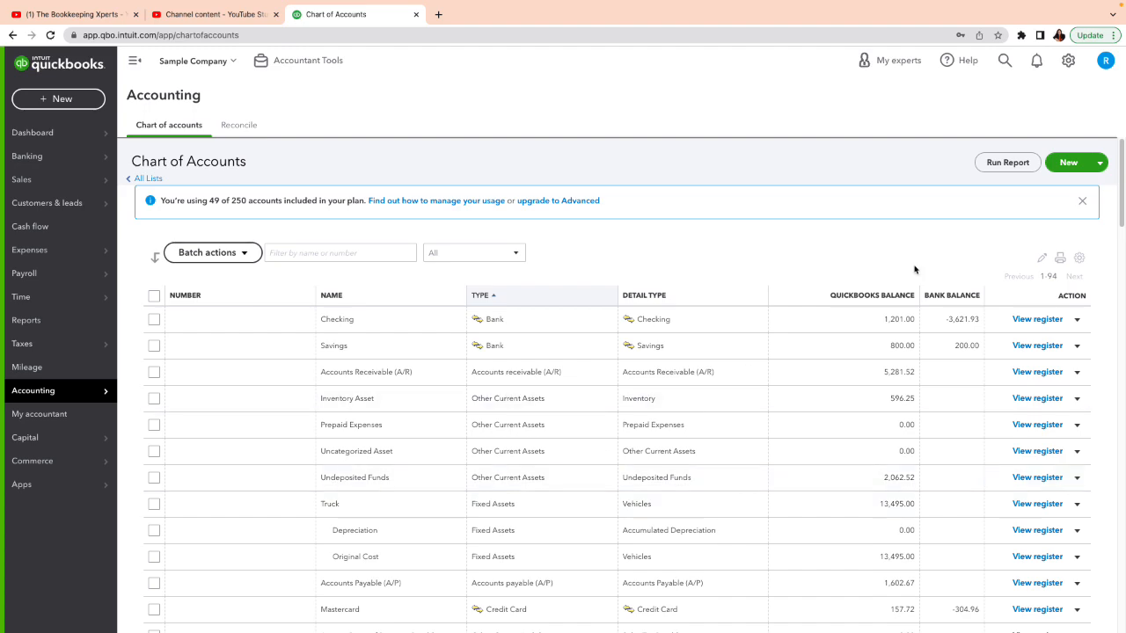
# Start a new expense account saved under Contractor within Cost of Goods Sold
pyautogui.click(1066, 167)
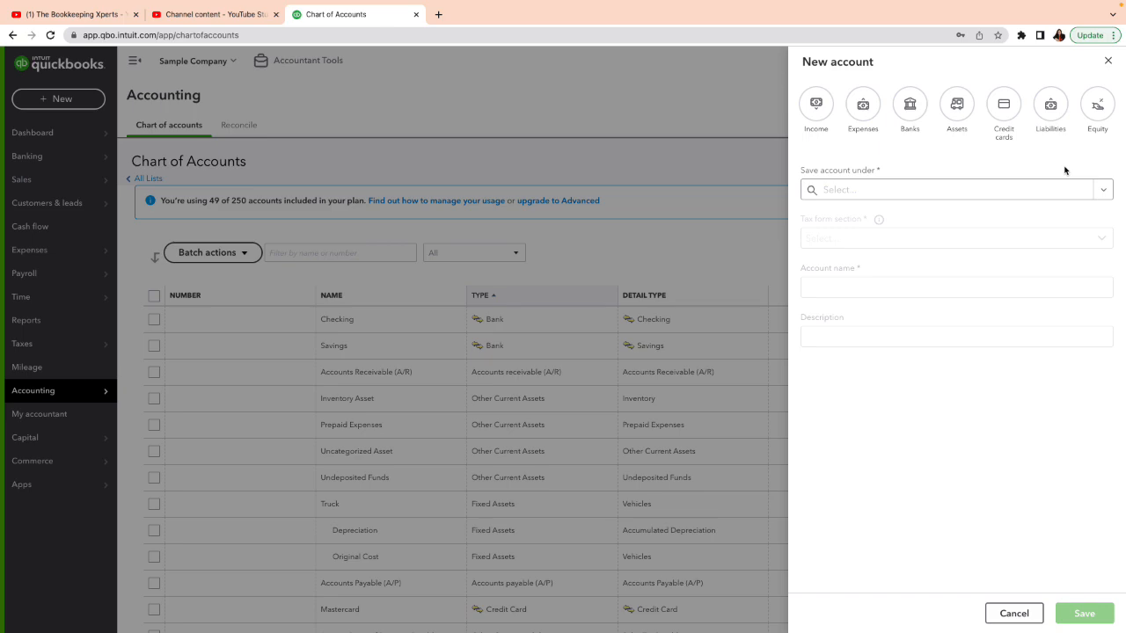
pyautogui.click(863, 104)
pyautogui.click(1099, 197)
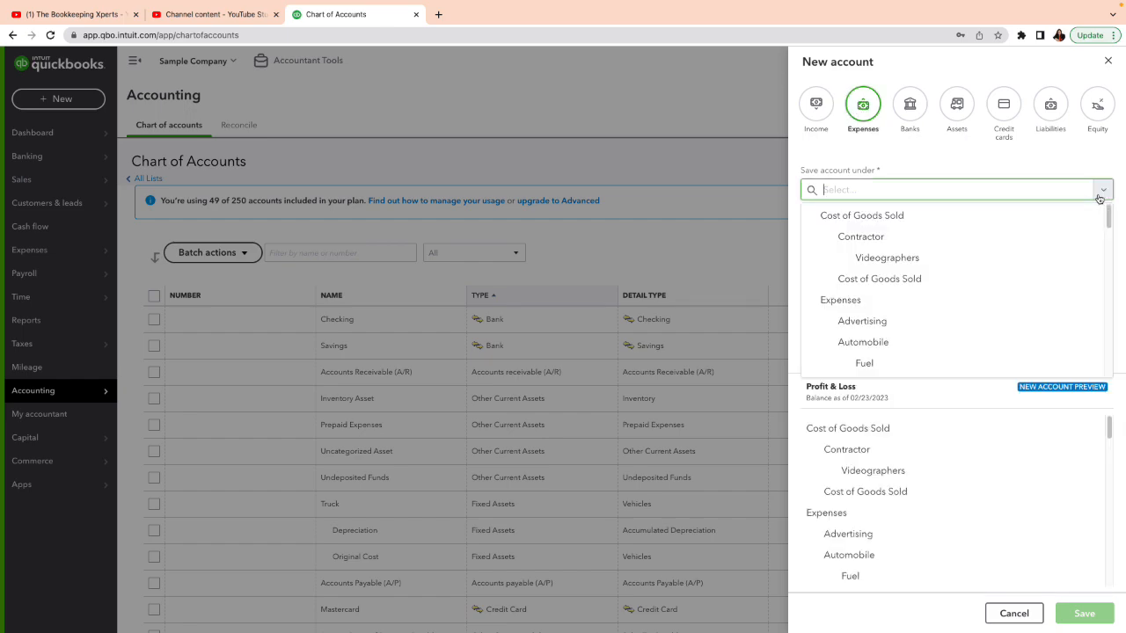
pyautogui.click(870, 240)
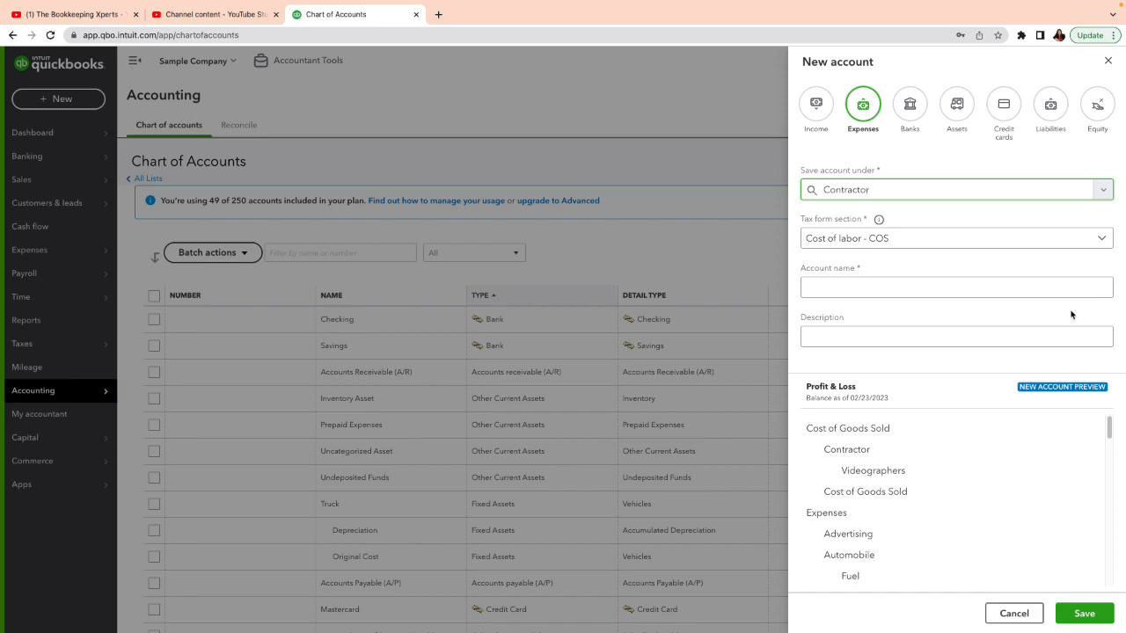
# Name the Contractor sub-account "Electricians" with the spelling corrected, leave its description empty, and save it
pyautogui.click(1046, 290)
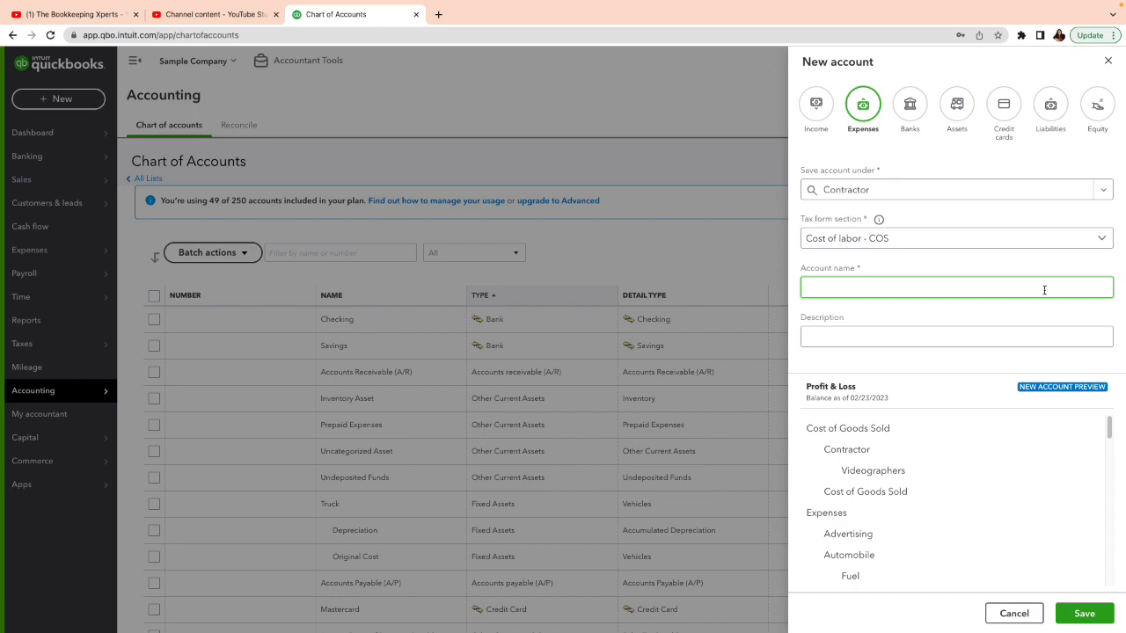
pyautogui.write('Elec')
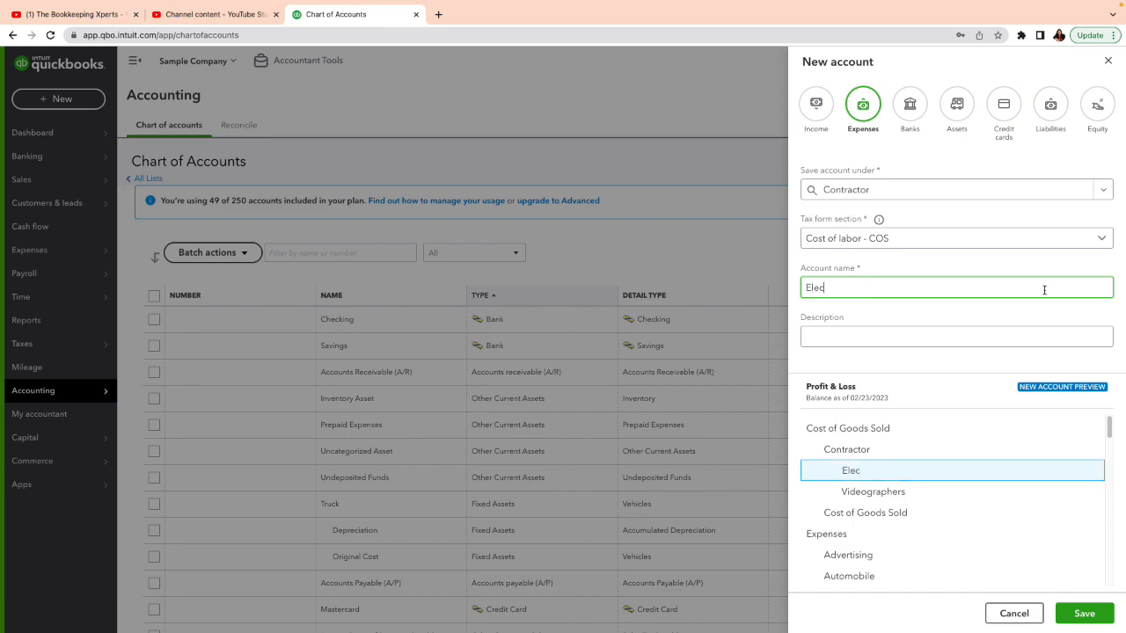
pyautogui.write('tritians')
pyautogui.rightClick(822, 289)
pyautogui.click(852, 296)
pyautogui.click(883, 336)
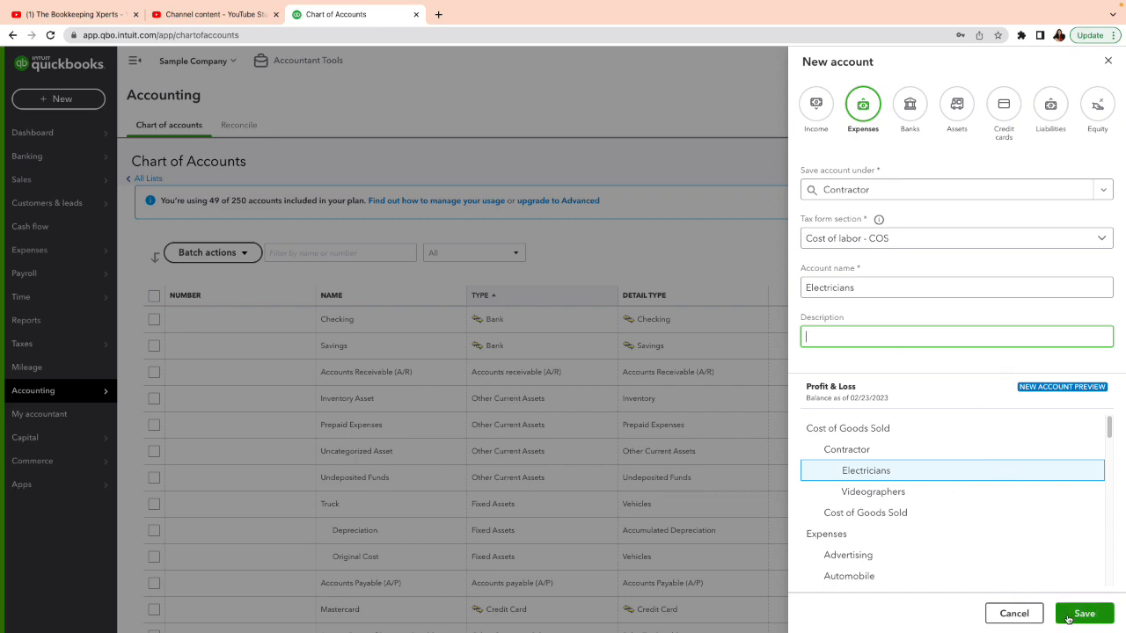
pyautogui.click(1068, 619)
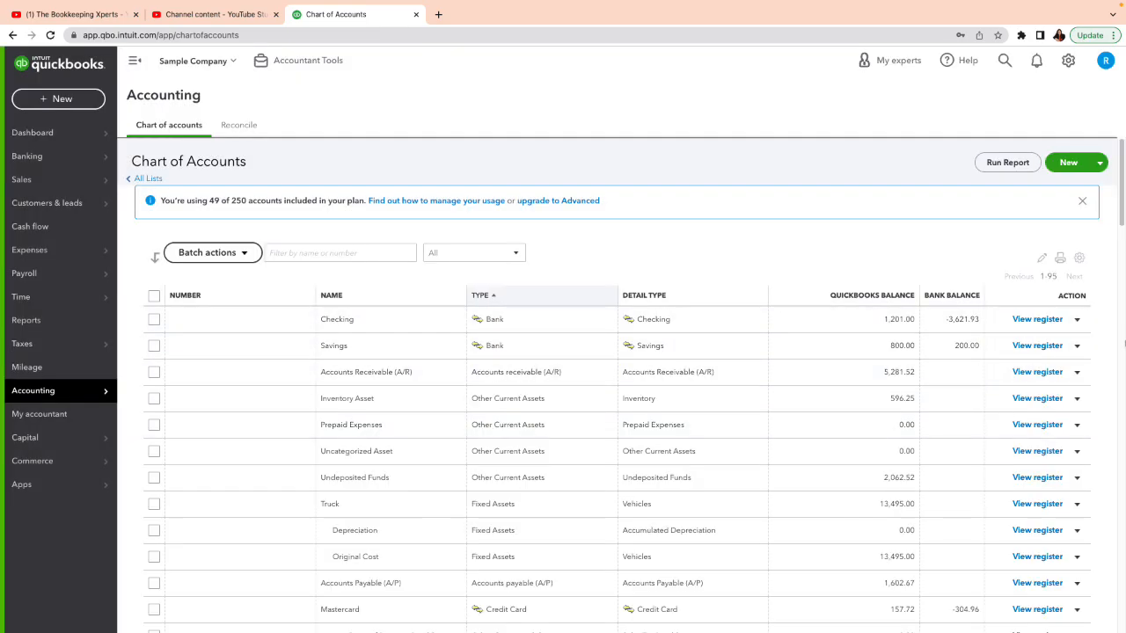
# Look over the Cost of Goods Sold accounts in the Chart of Accounts and open the Profit and Loss report
pyautogui.moveTo(1120, 210); pyautogui.dragTo(1082, 415)
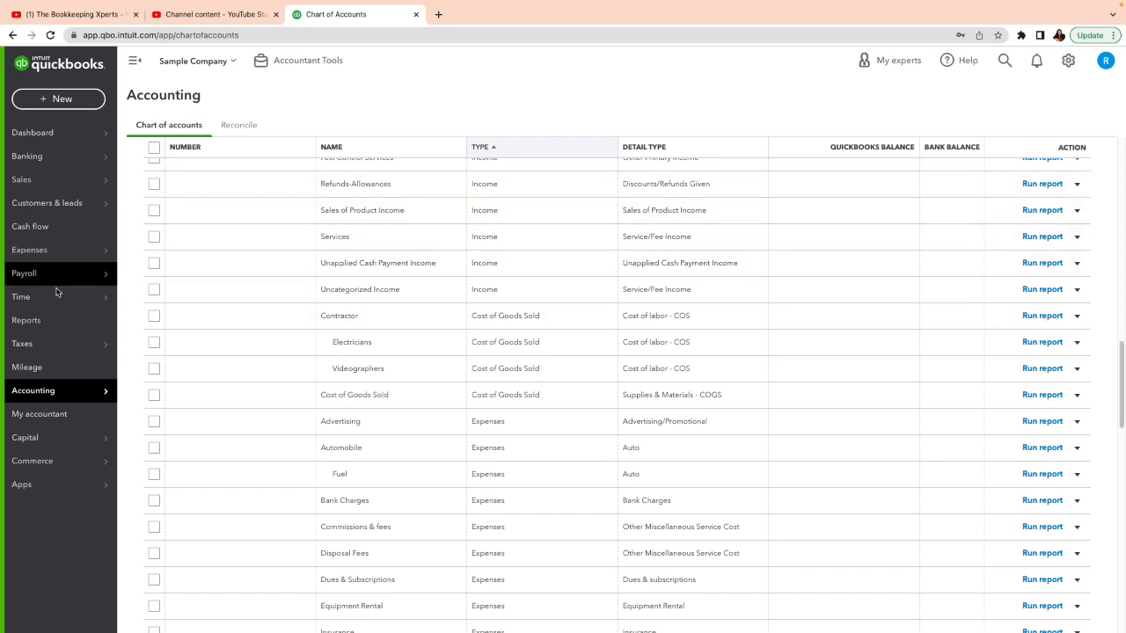
pyautogui.click(38, 324)
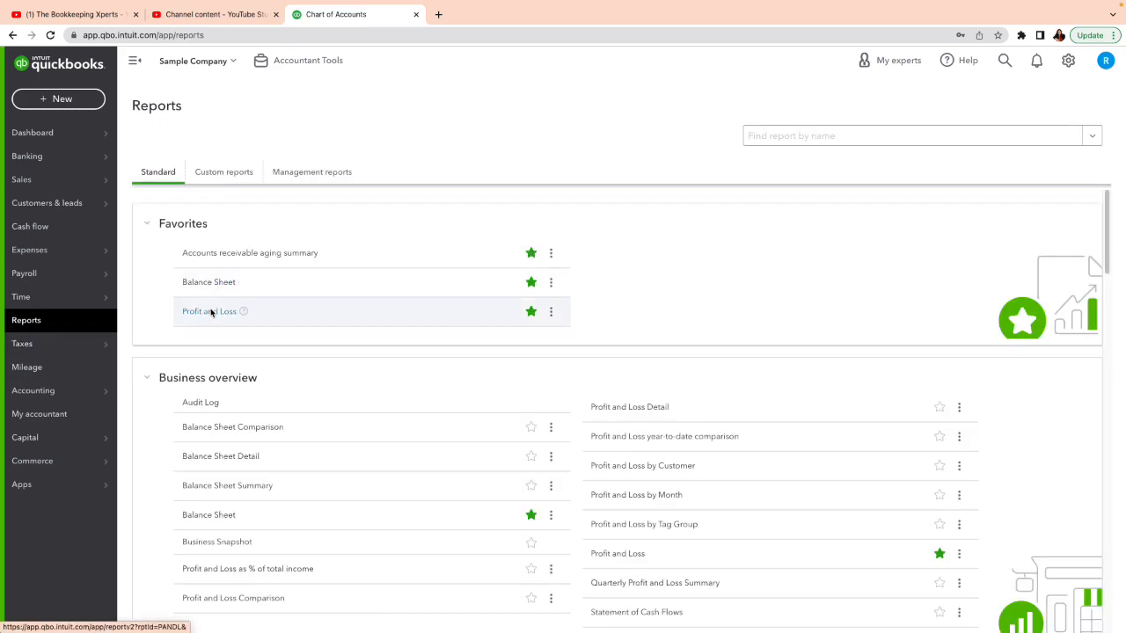
pyautogui.click(211, 312)
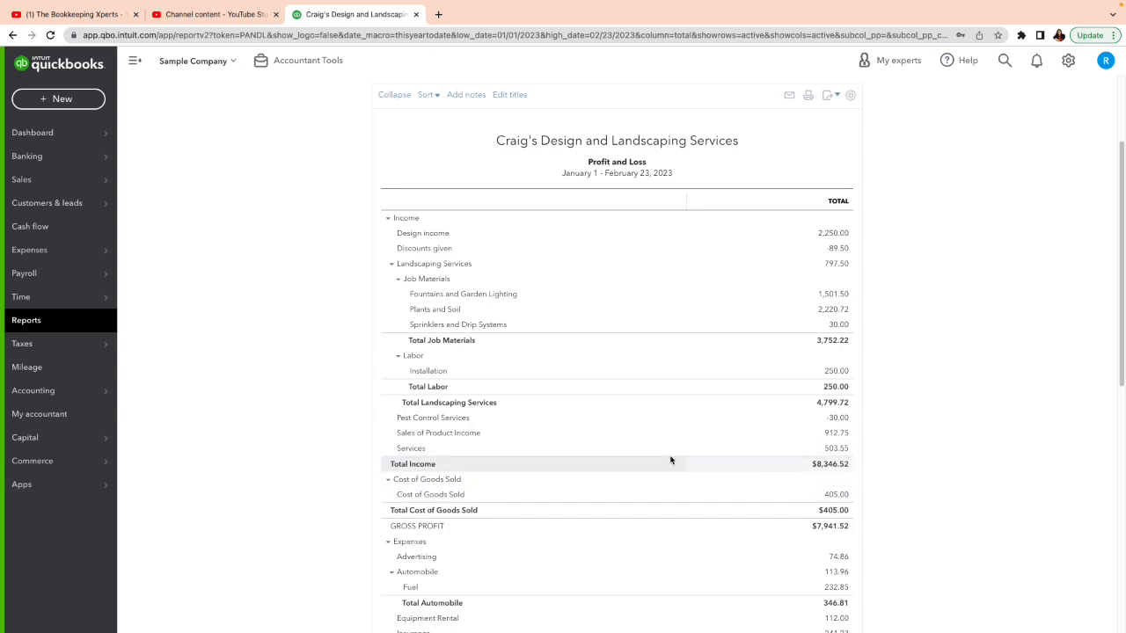
# Start a new expense transaction with Bob's Burger Joint as the payee
pyautogui.click(39, 102)
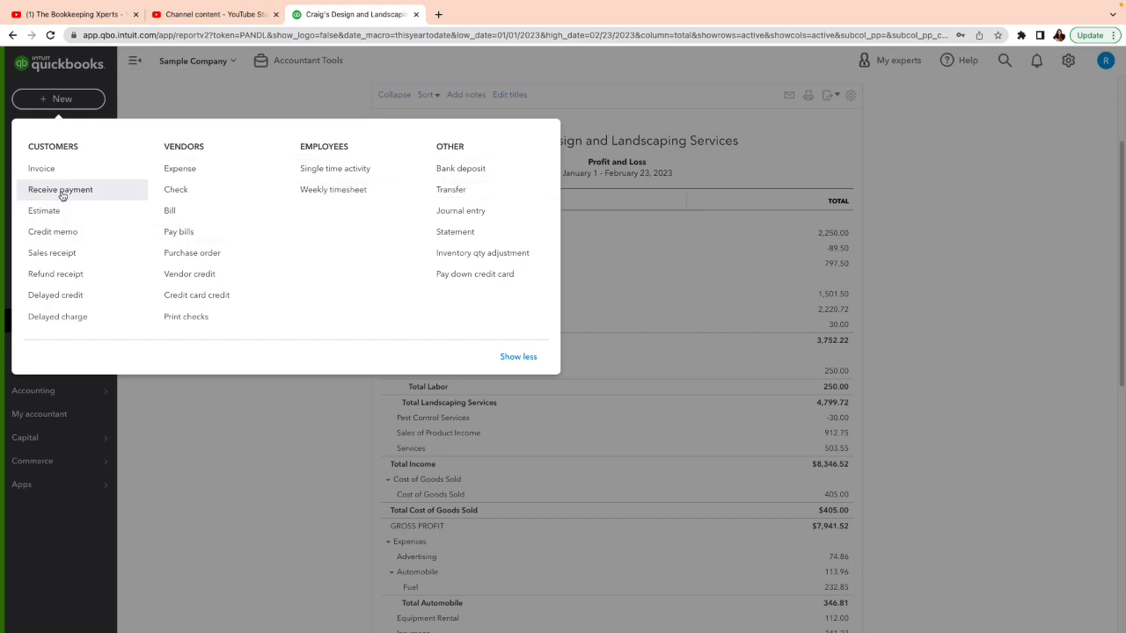
pyautogui.click(180, 168)
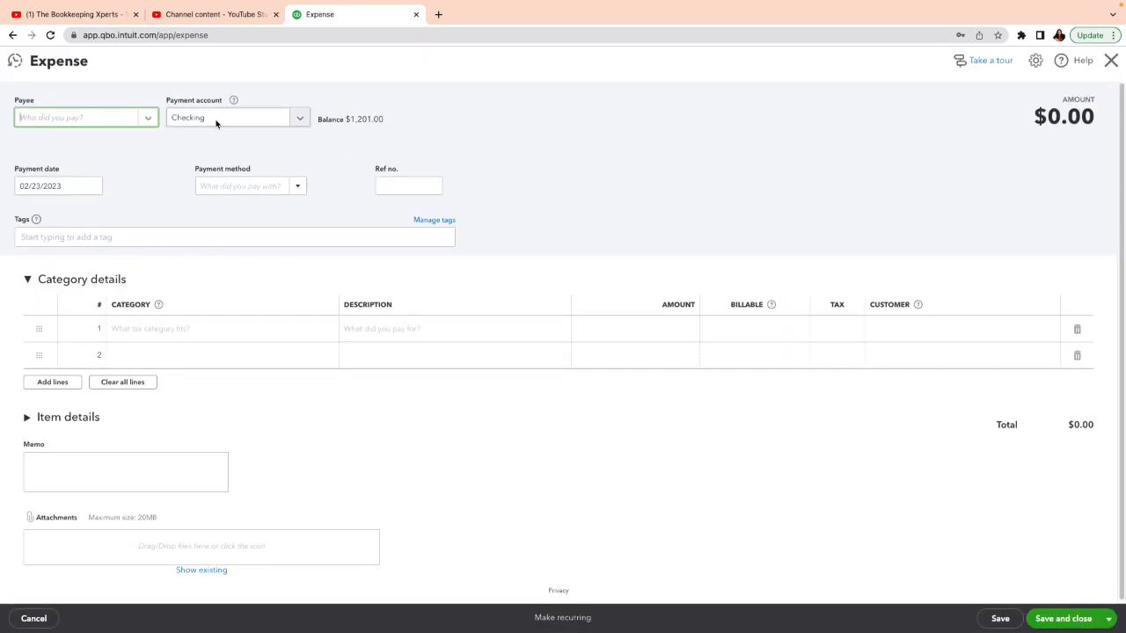
pyautogui.click(151, 122)
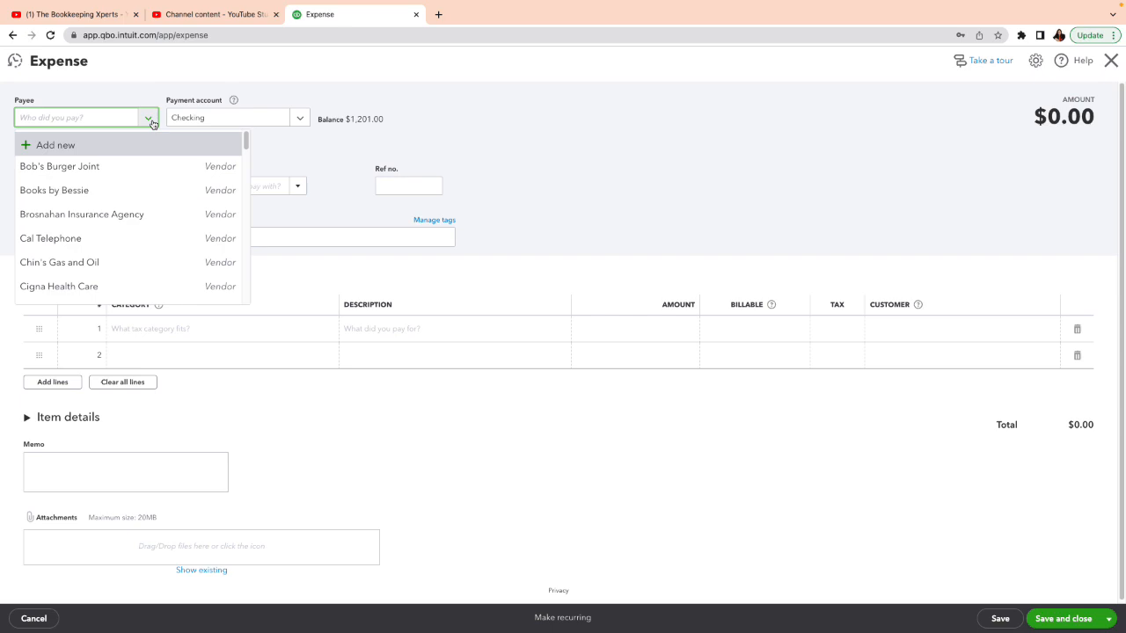
pyautogui.click(117, 170)
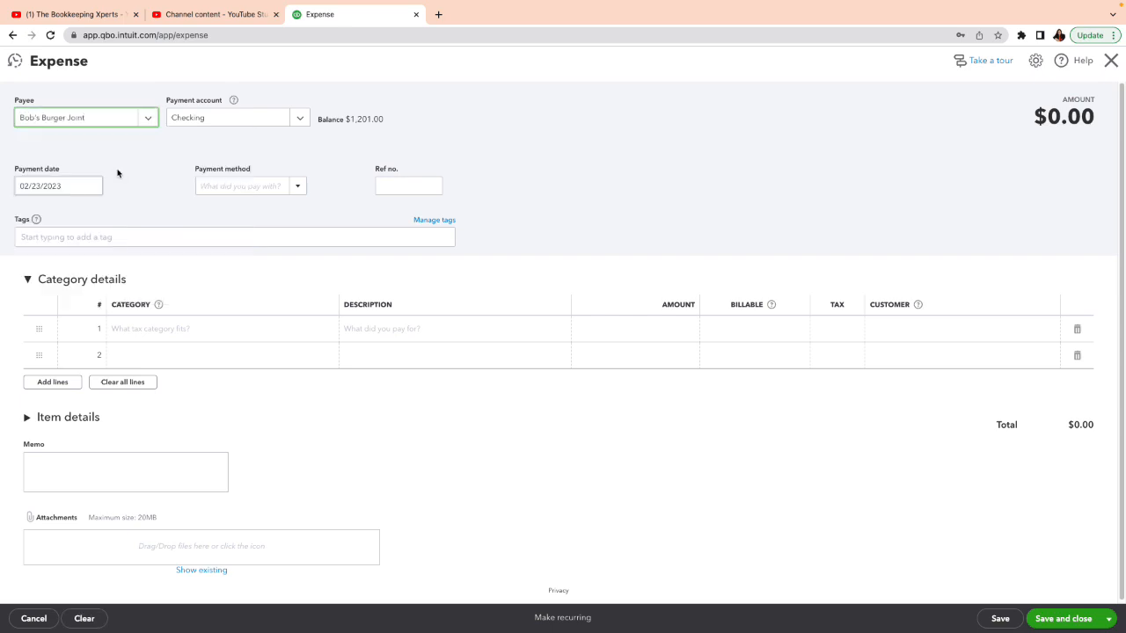
# Assign the first category line to the Installation sub-account of Cost of Labor under Job Expenses
pyautogui.click(209, 329)
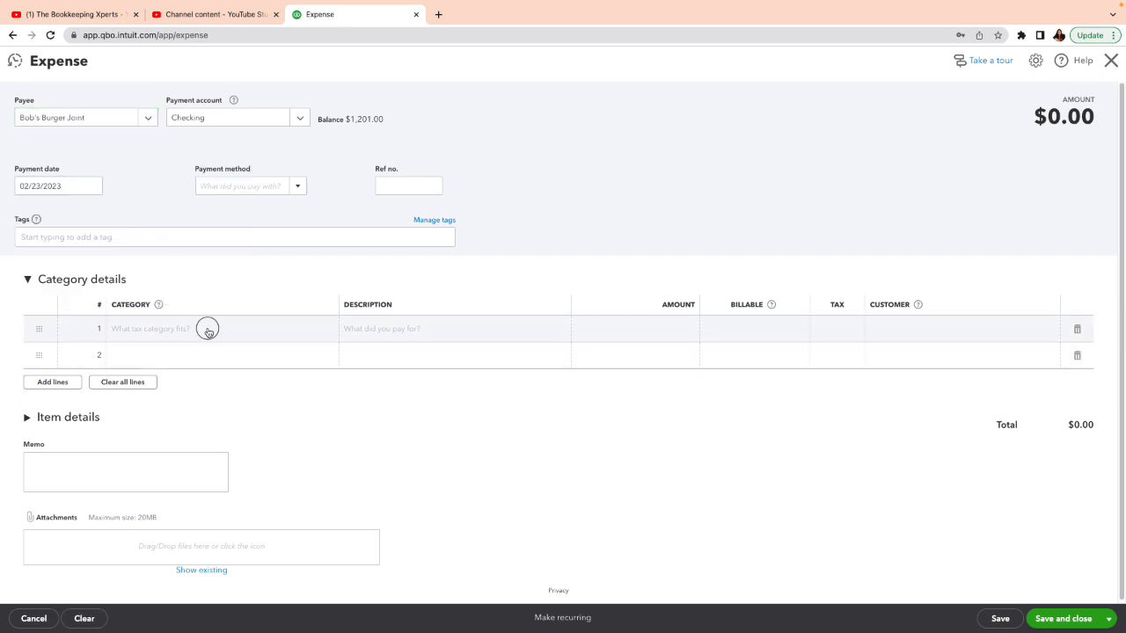
pyautogui.click(328, 330)
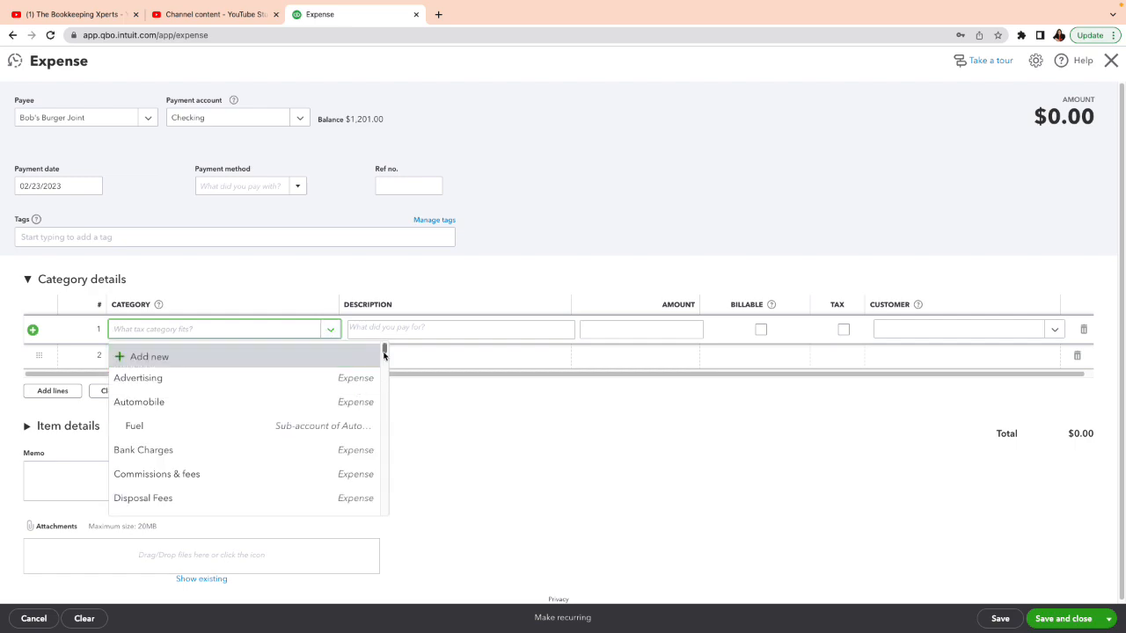
pyautogui.moveTo(384, 354); pyautogui.dragTo(379, 373)
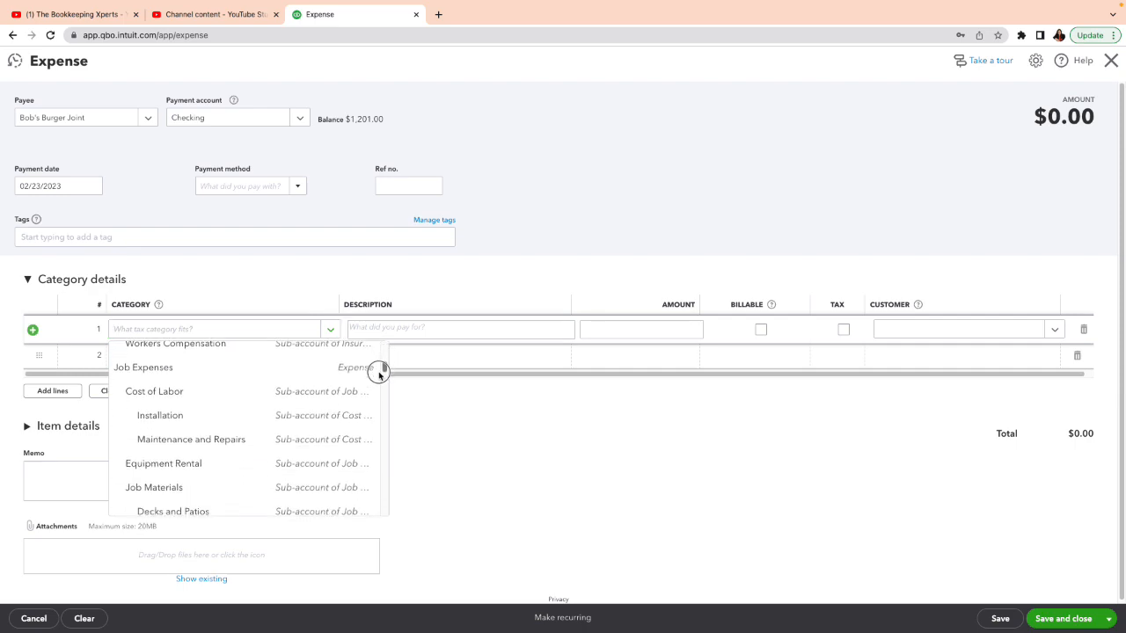
pyautogui.click(189, 423)
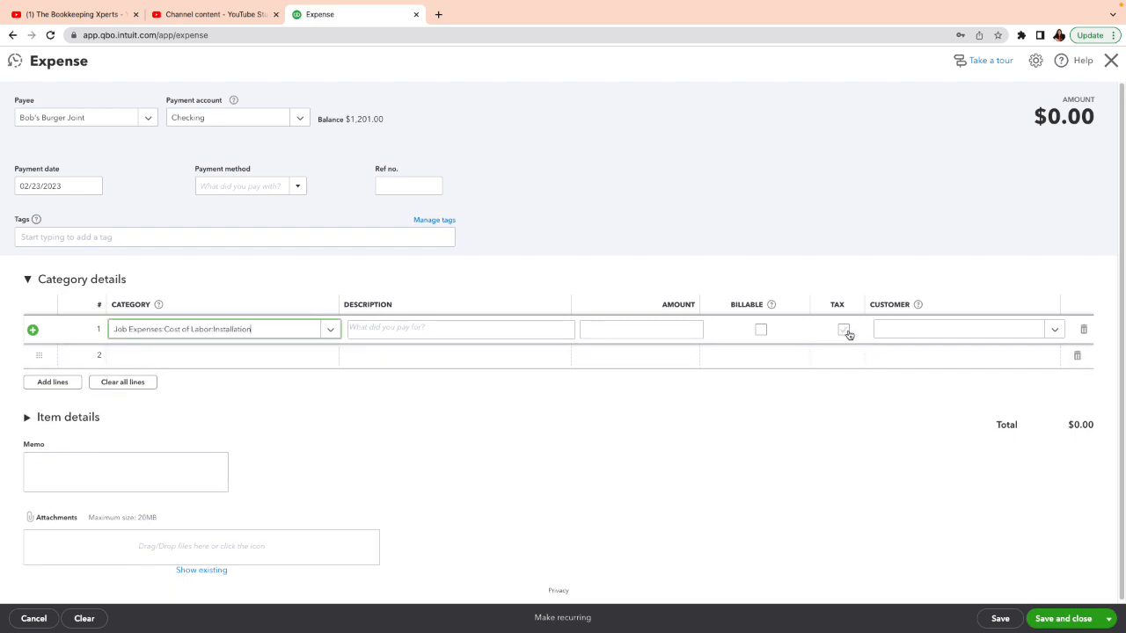
# Set the Installation line's amount to 100.00, date the payment 02/01/2023, and save the expense
pyautogui.click(669, 324)
pyautogui.write('100')
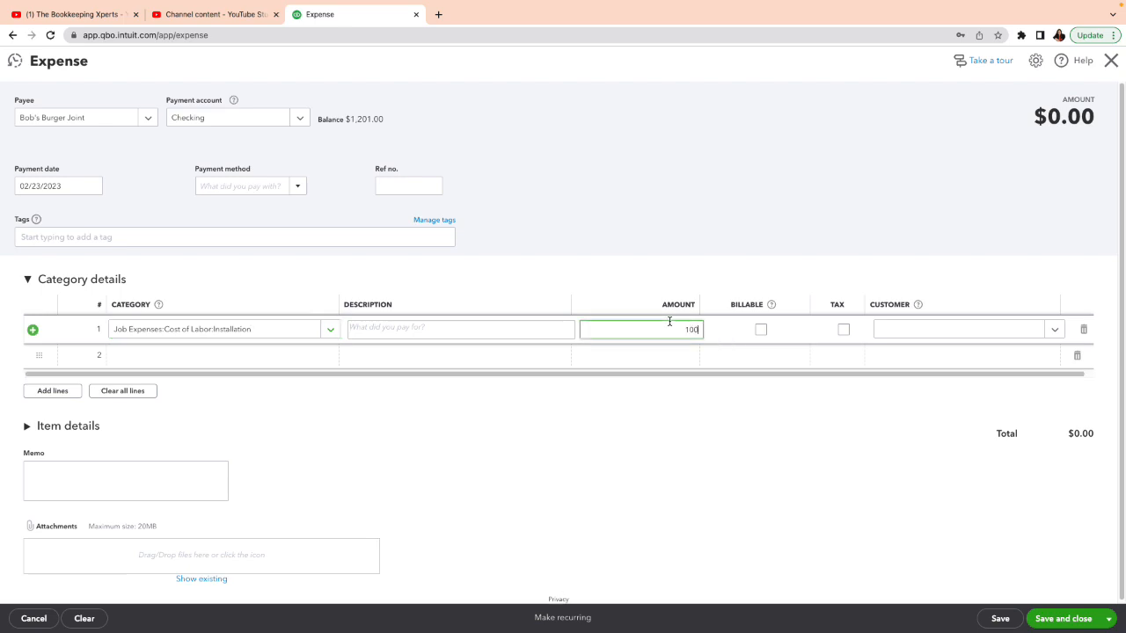
pyautogui.click(762, 480)
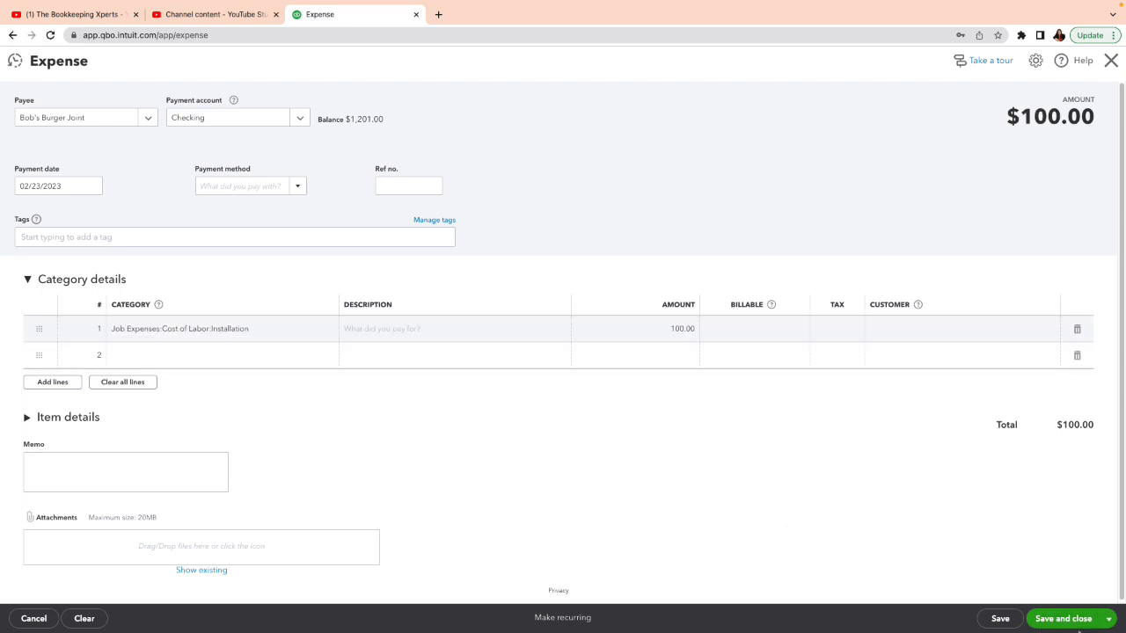
pyautogui.click(93, 186)
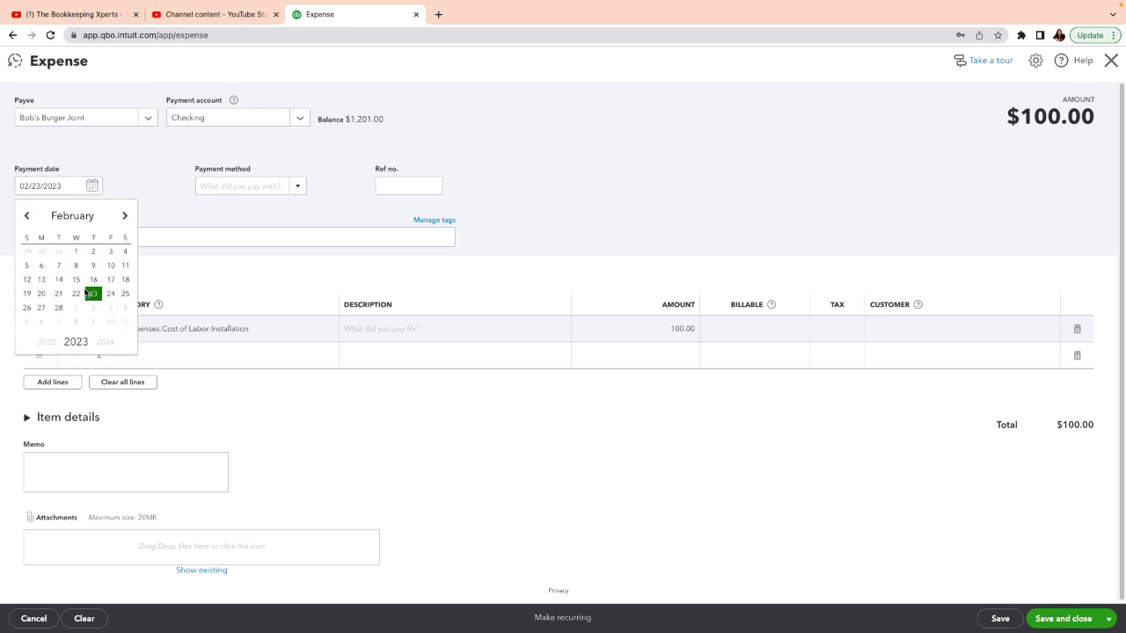
pyautogui.click(78, 253)
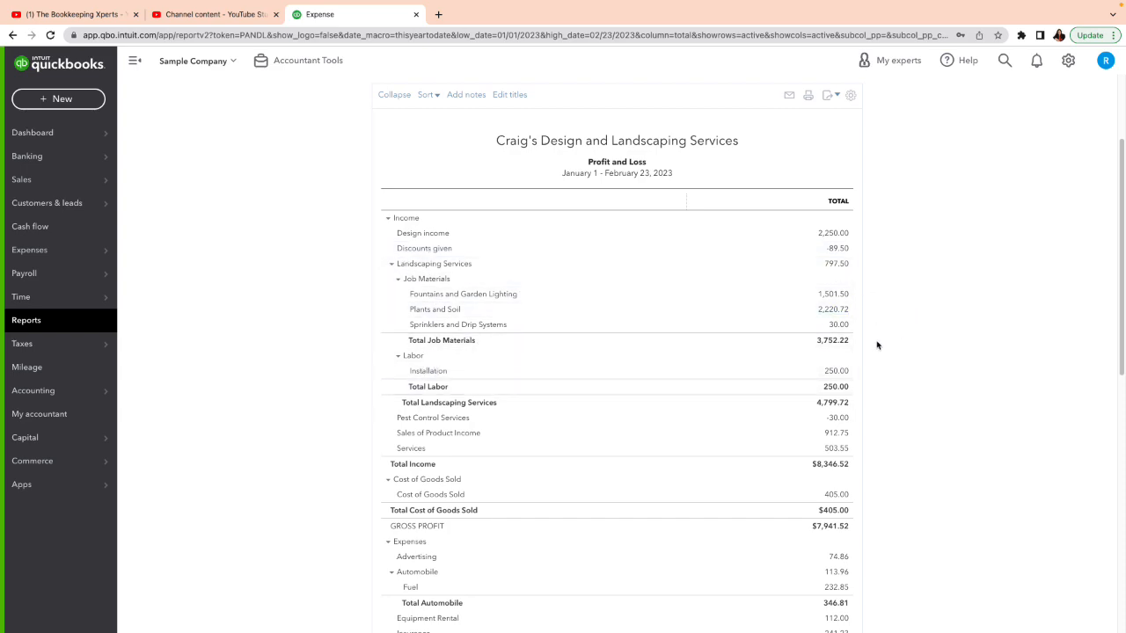
# Collapse Job Materials, Labor, Landscaping Services and the whole Income section in the Profit and Loss report
pyautogui.click(399, 280)
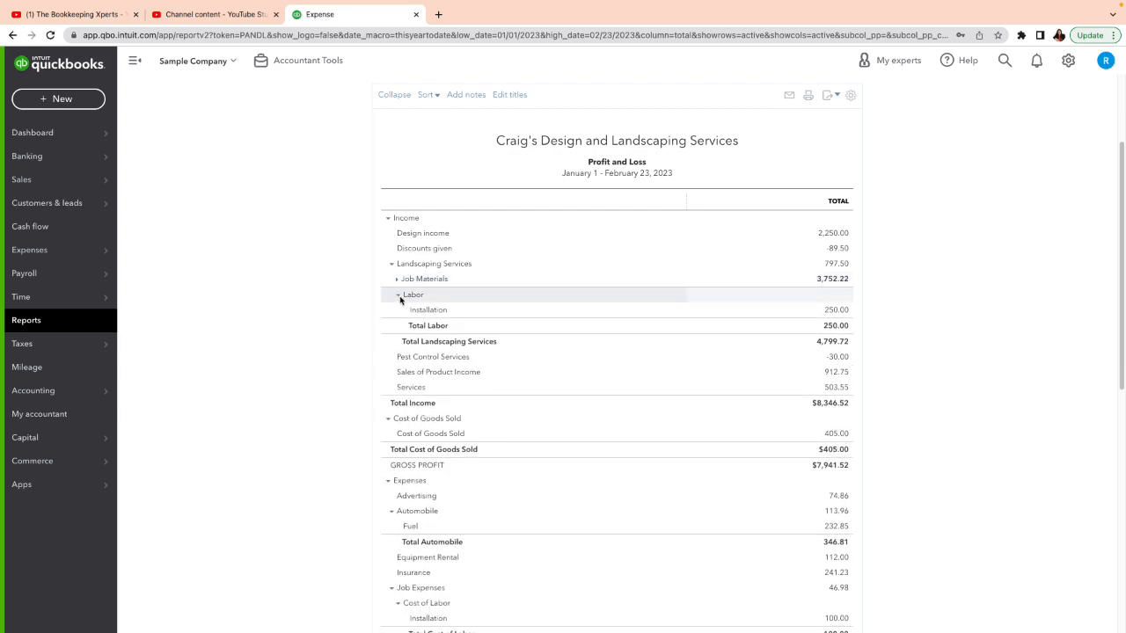
pyautogui.click(399, 297)
pyautogui.click(393, 265)
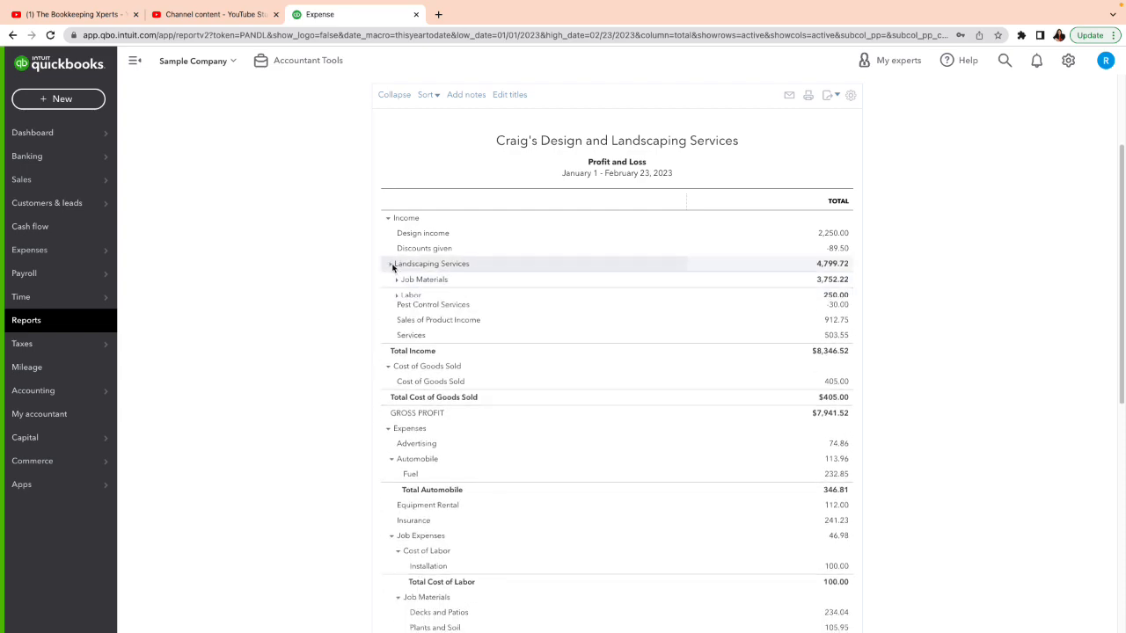
pyautogui.click(389, 220)
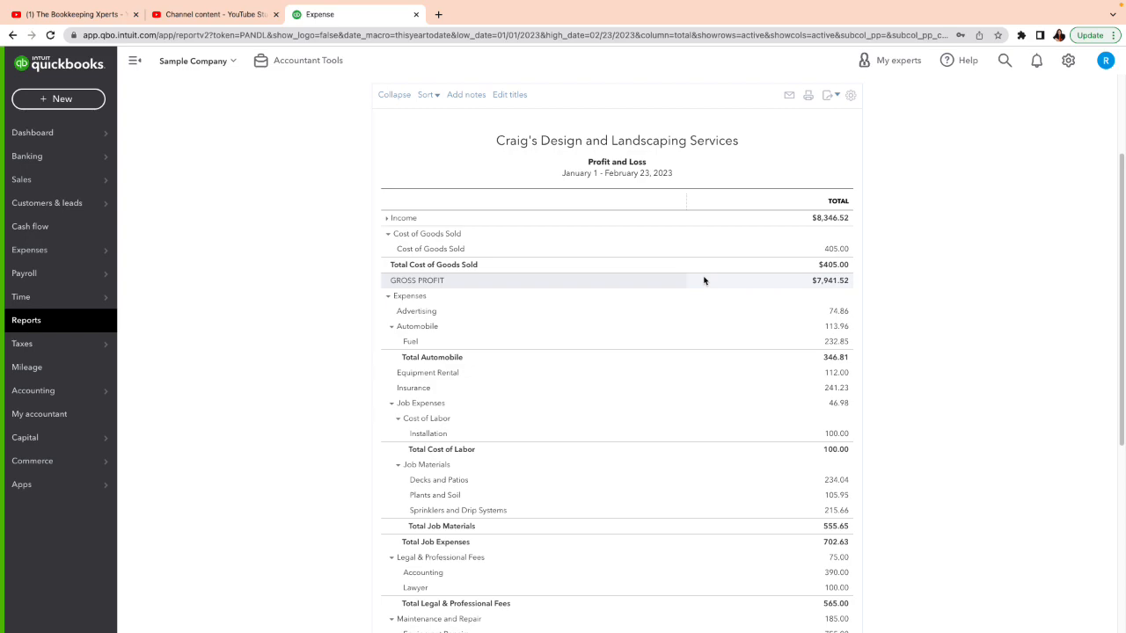
# Compare the collapsed and expanded views of Cost of Goods Sold in the report, and expand the Income section again
pyautogui.click(389, 235)
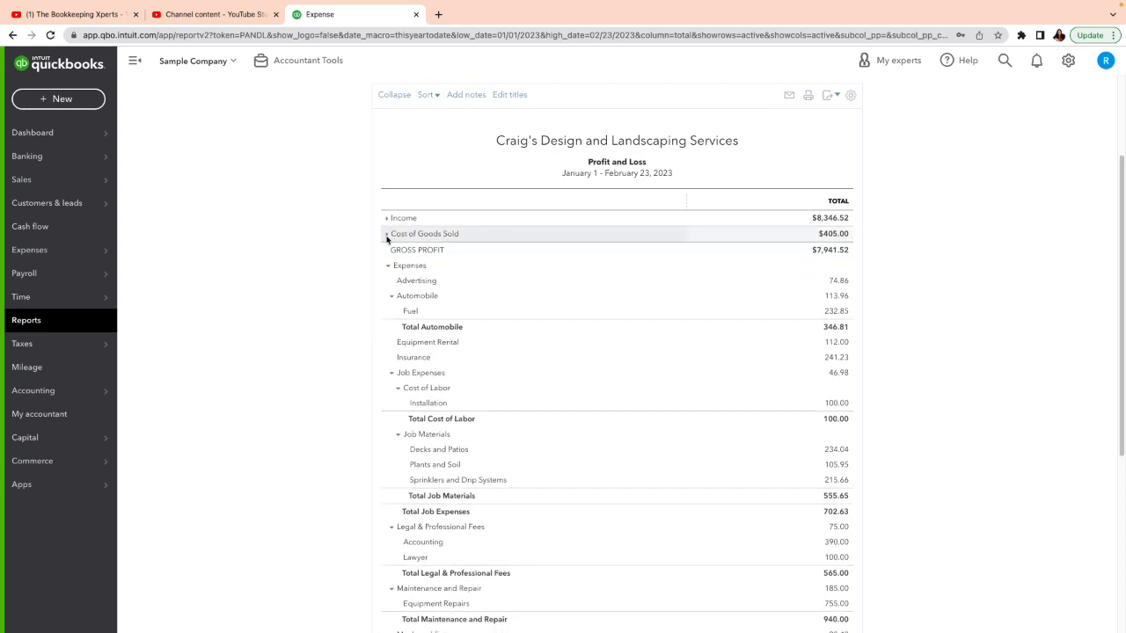
pyautogui.click(388, 235)
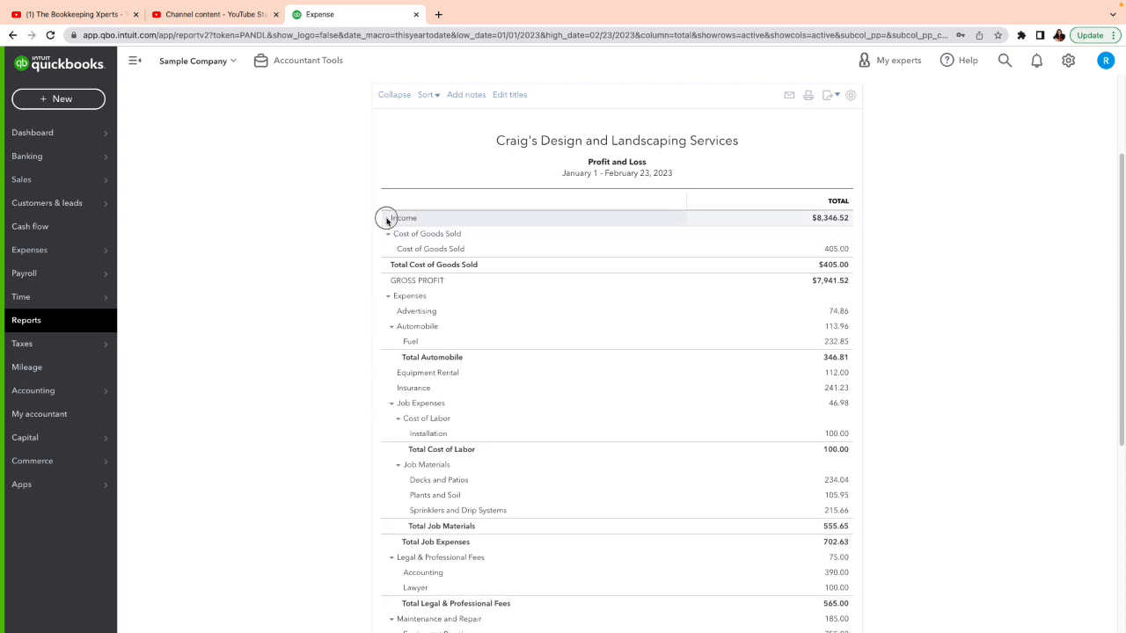
pyautogui.click(387, 219)
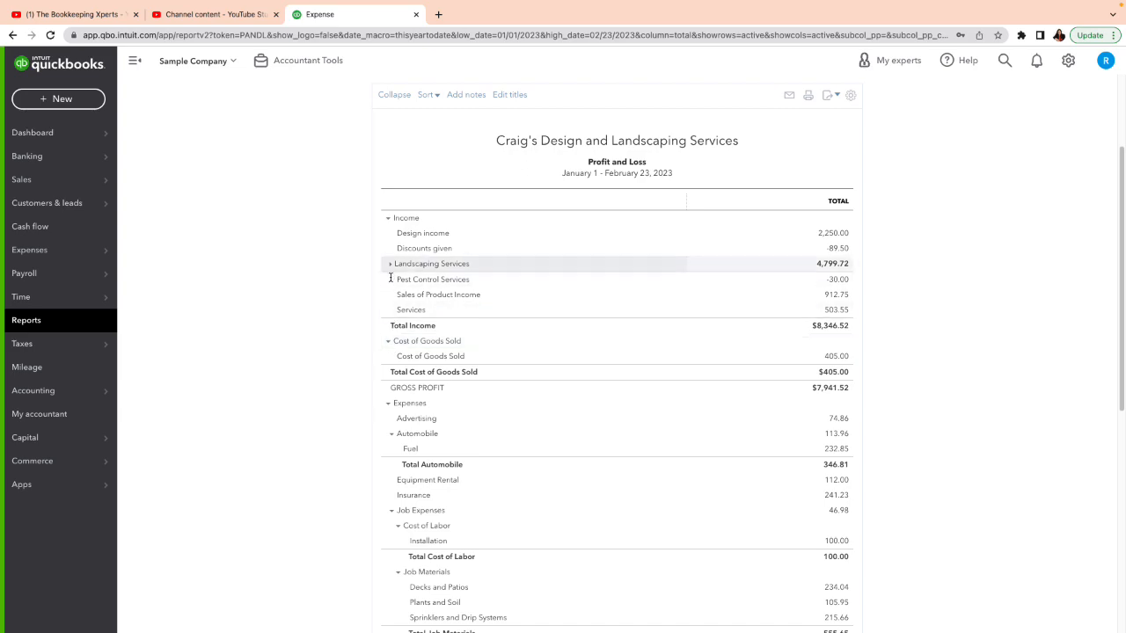
pyautogui.click(388, 342)
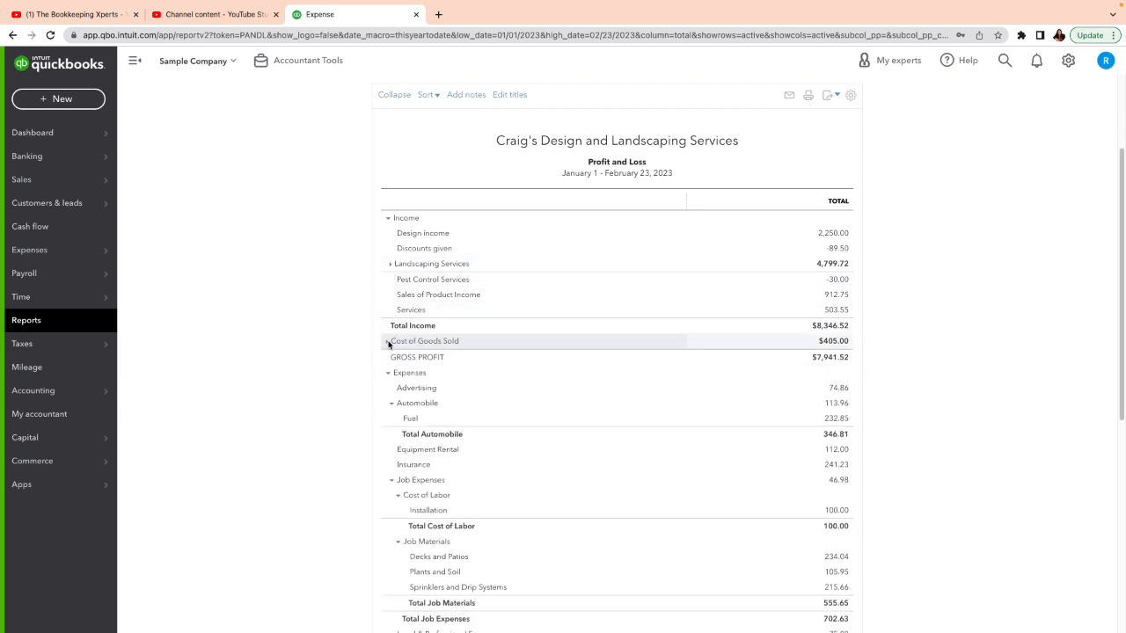
pyautogui.click(388, 343)
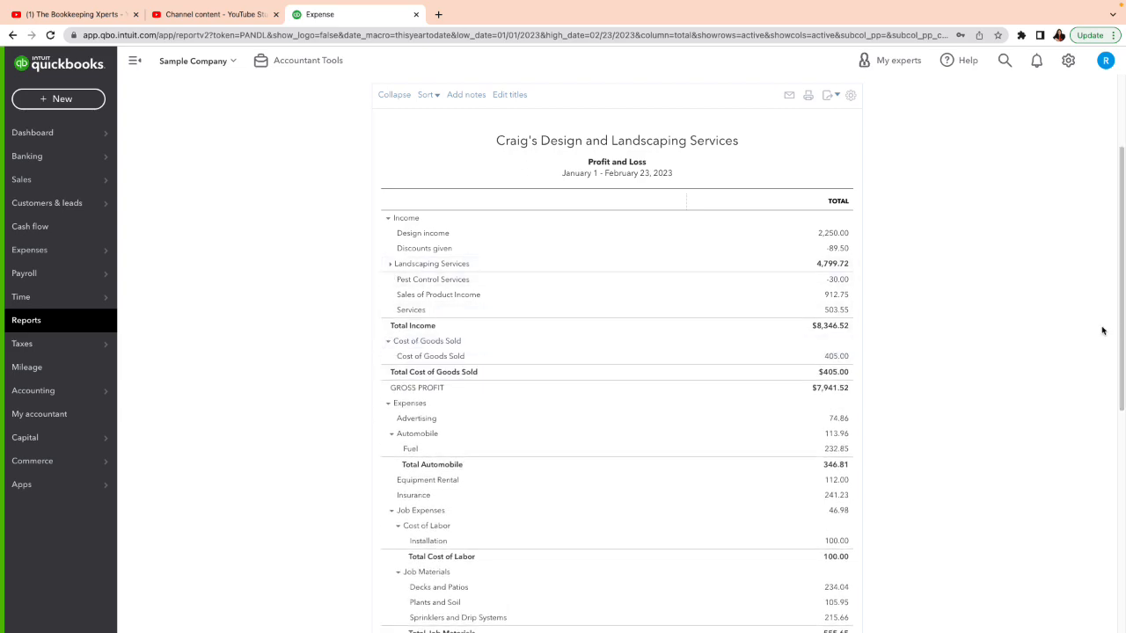